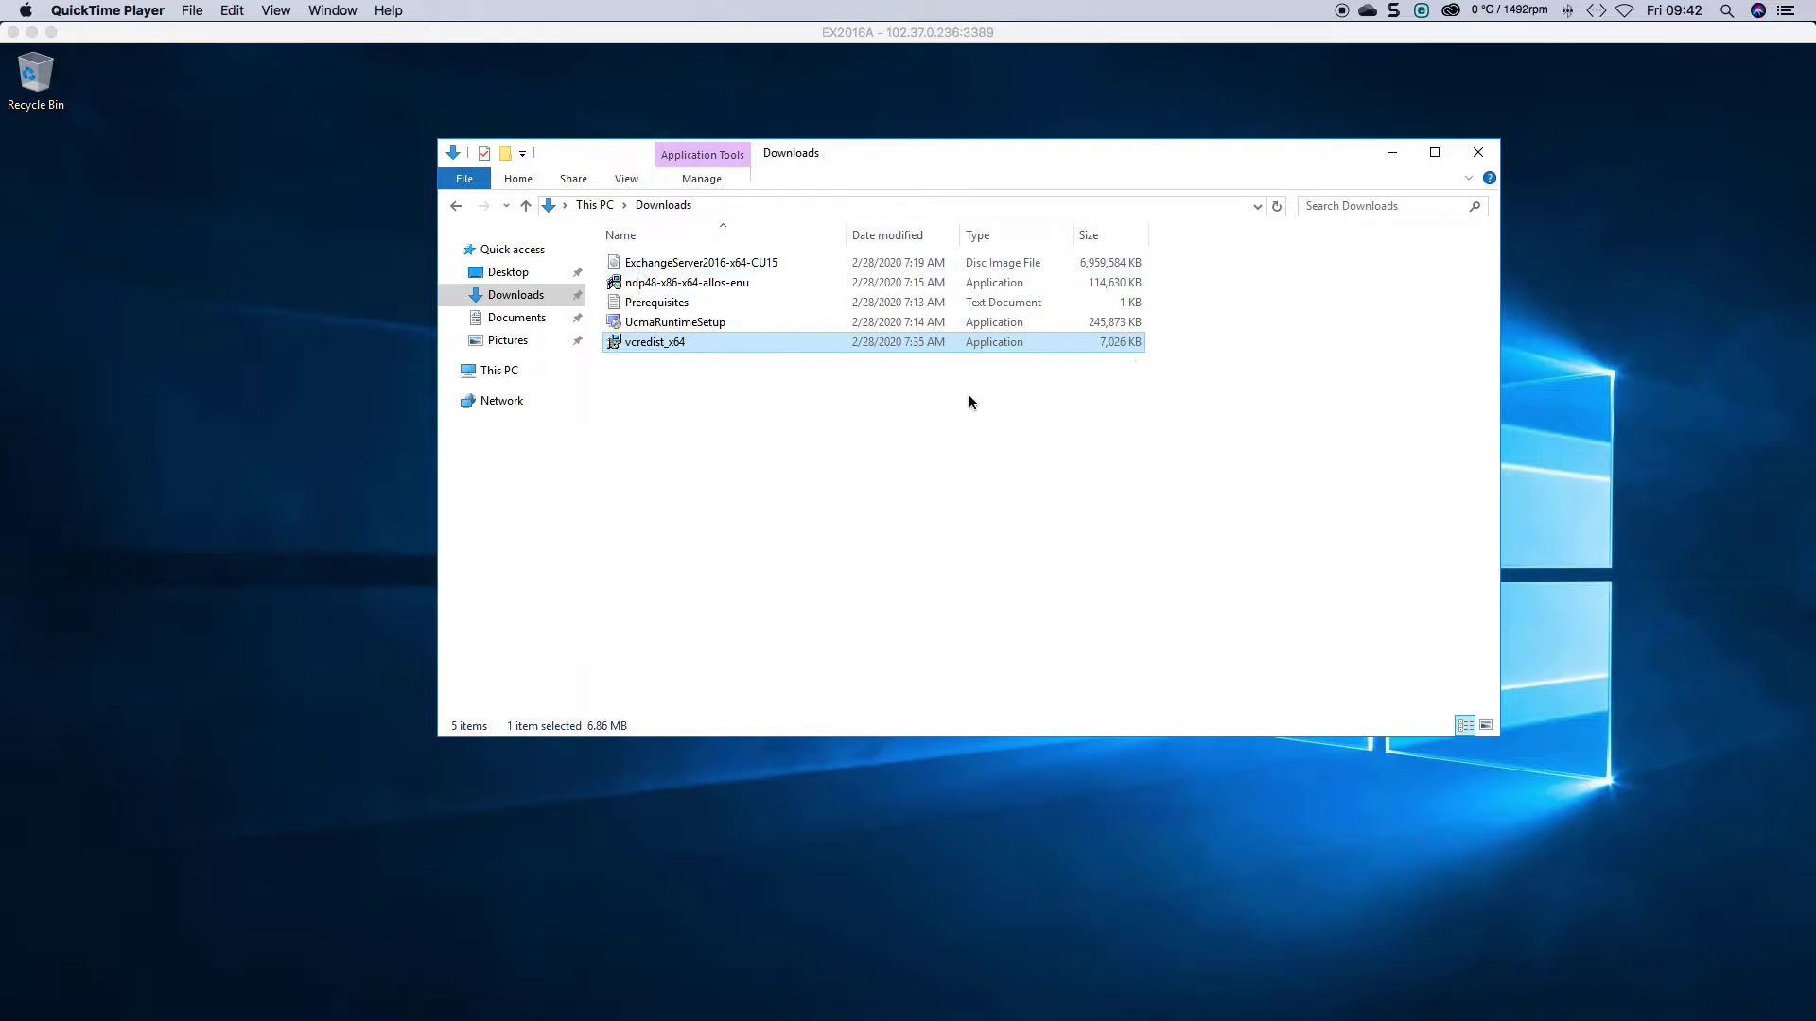
# Step: Open the Prerequisites text file from Downloads, review its Install-WindowsFeature command and copy the whole text
pyautogui.doubleClick(652, 302)
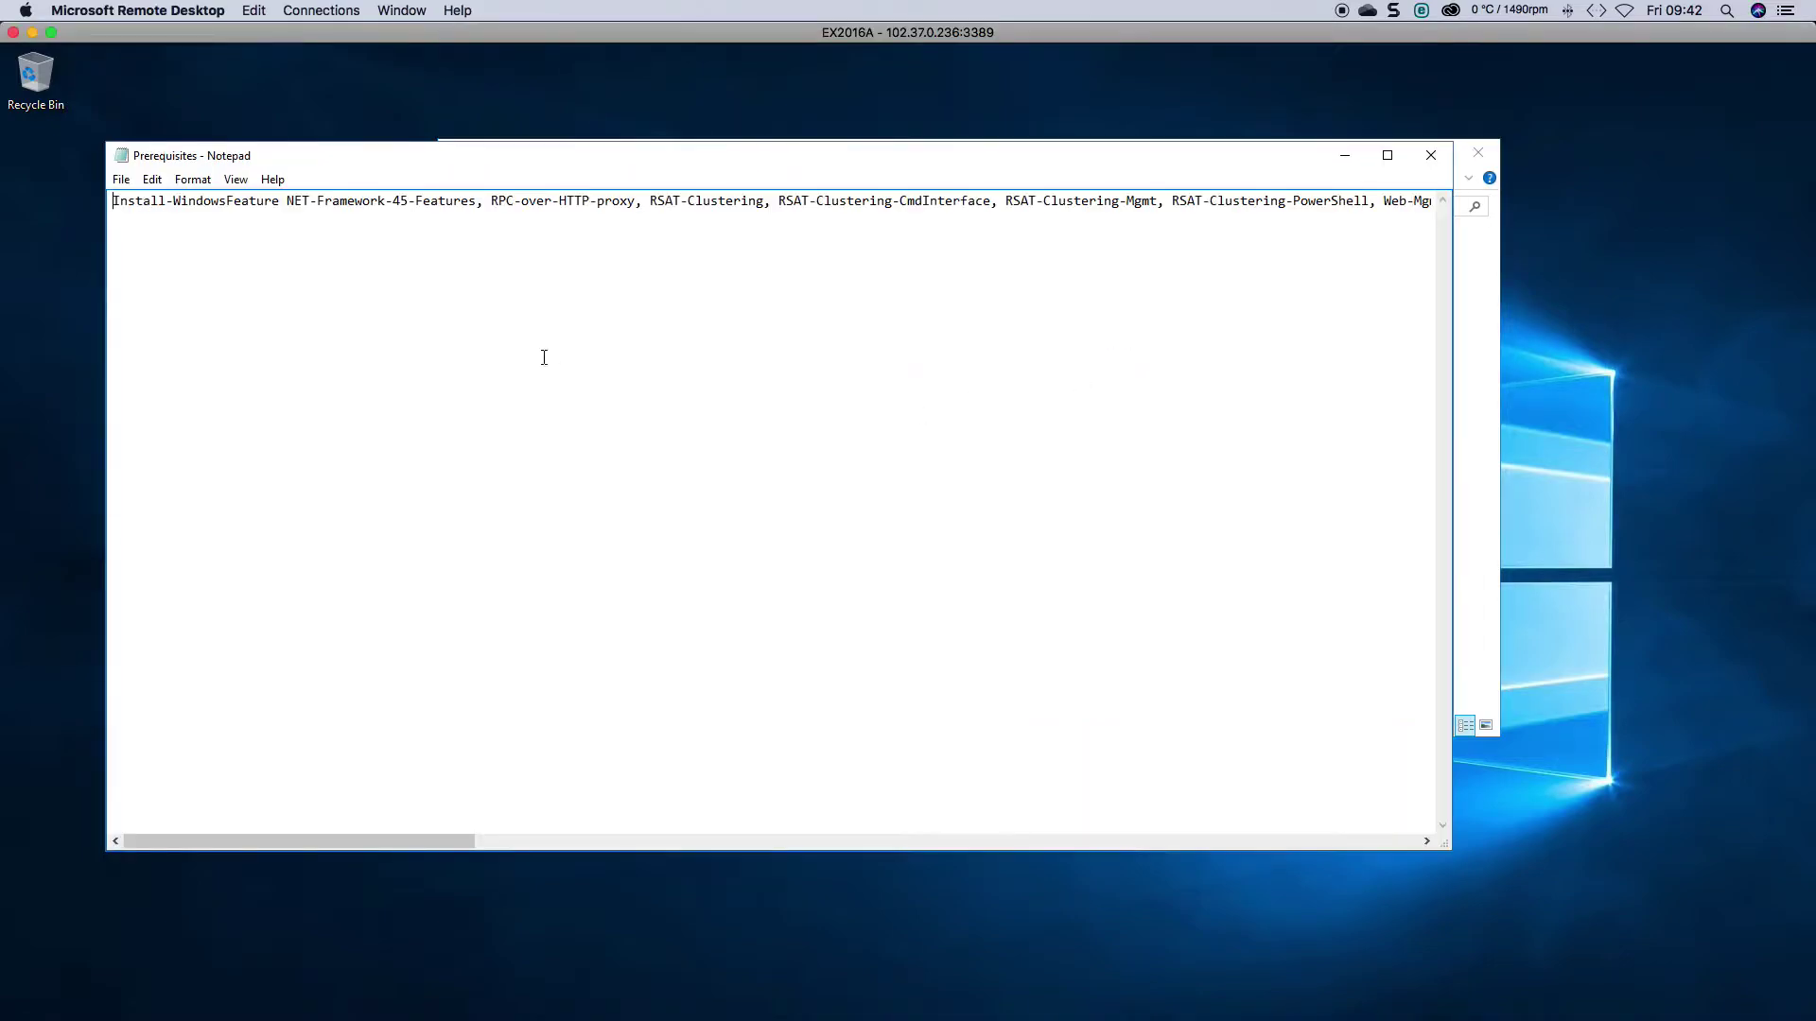
pyautogui.click(461, 847)
pyautogui.moveTo(460, 845); pyautogui.dragTo(1407, 786)
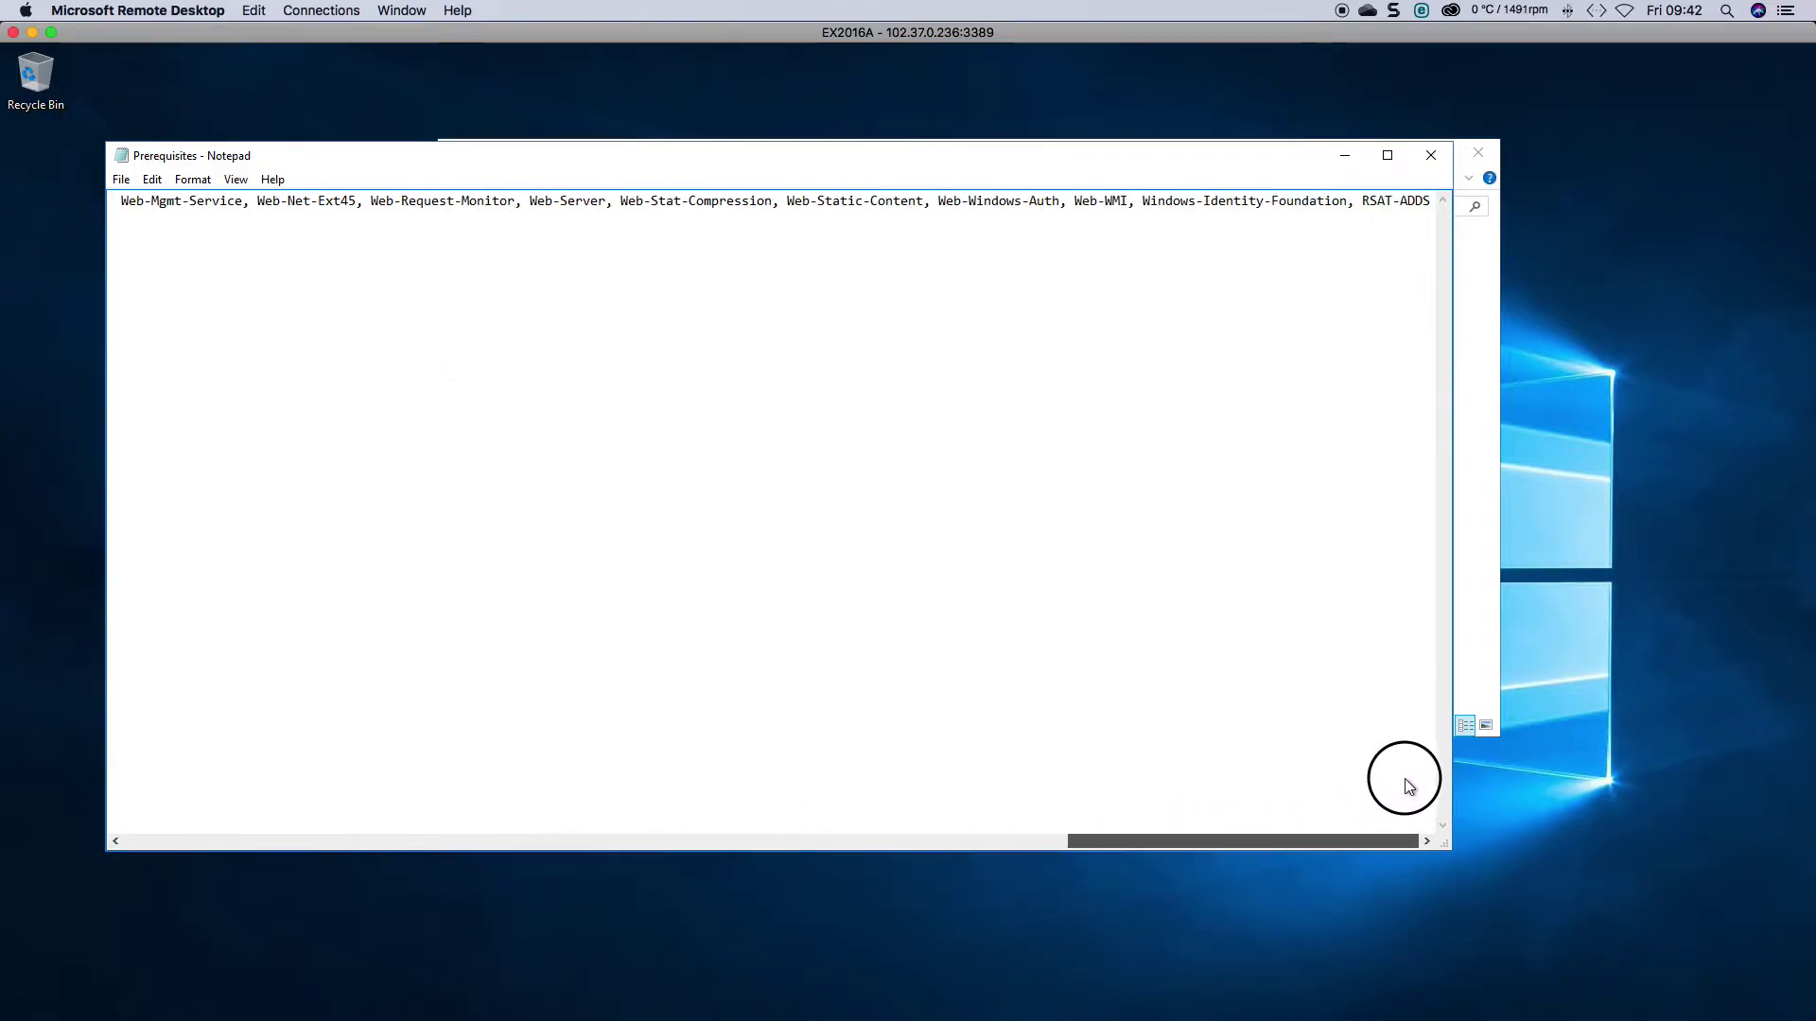
pyautogui.moveTo(1230, 806); pyautogui.dragTo(393, 856)
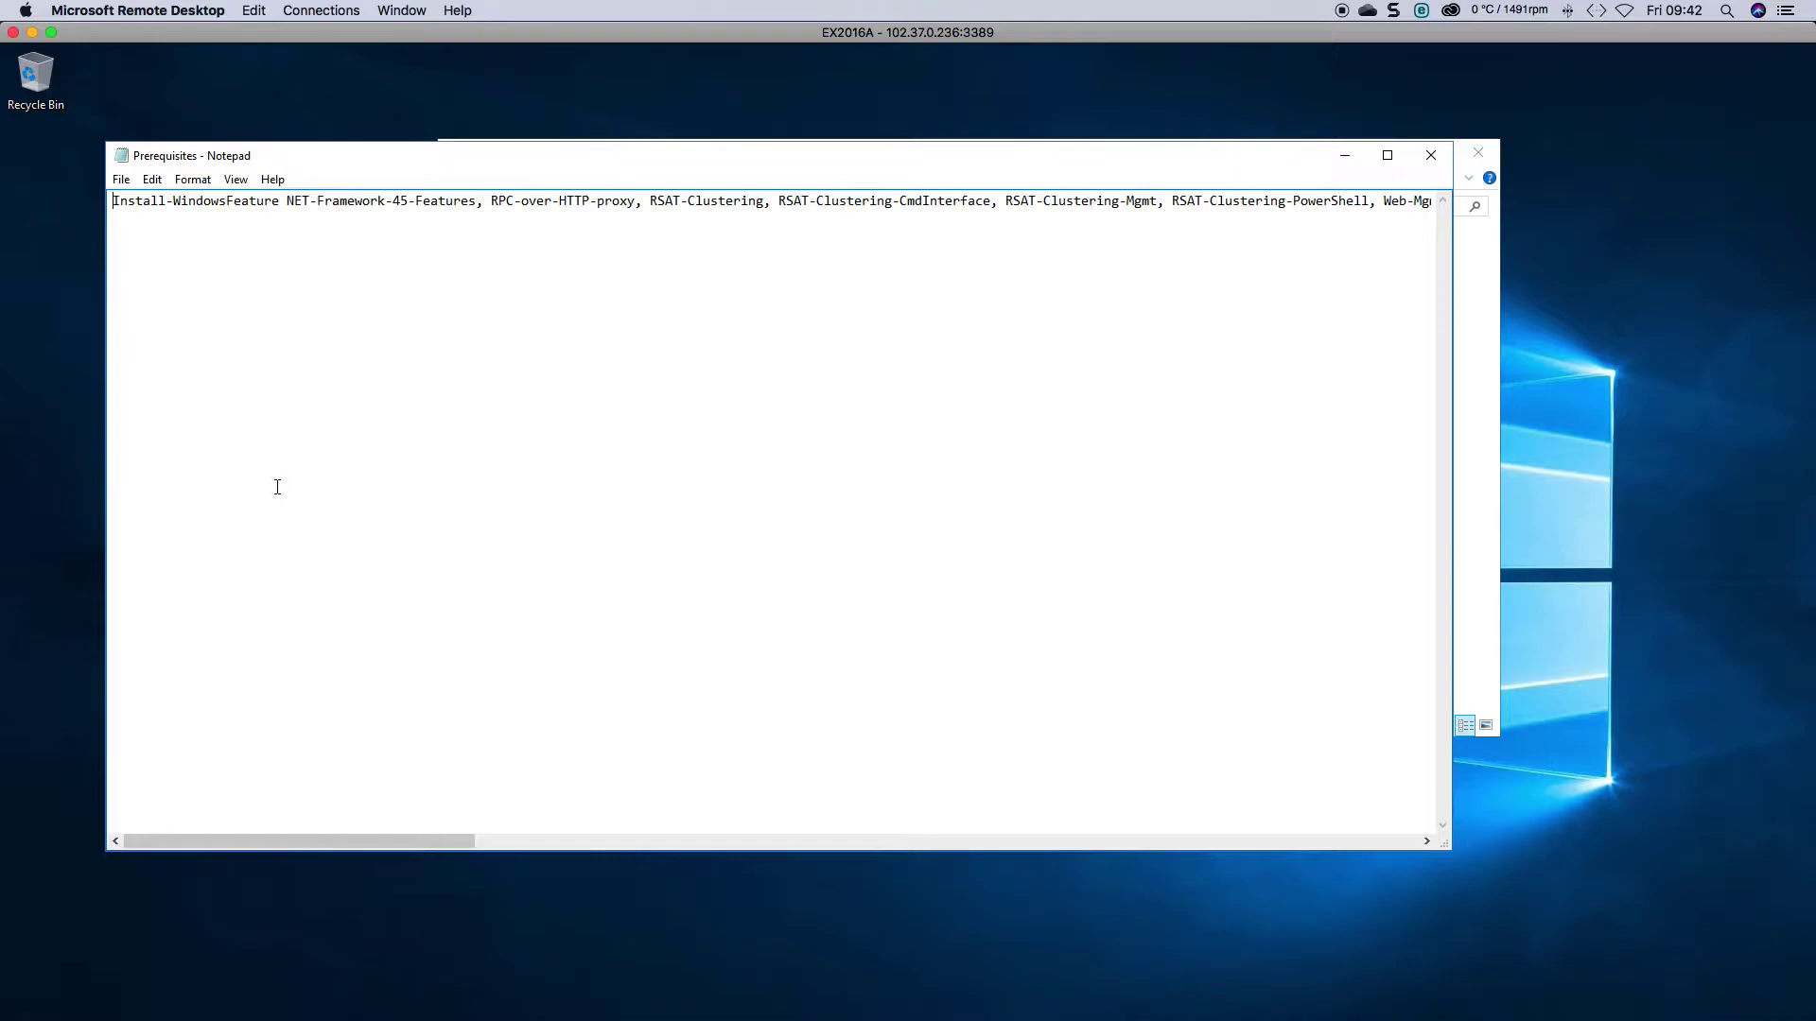
pyautogui.hotkey('ctrl', 'a')
pyautogui.hotkey('ctrl', 'c')
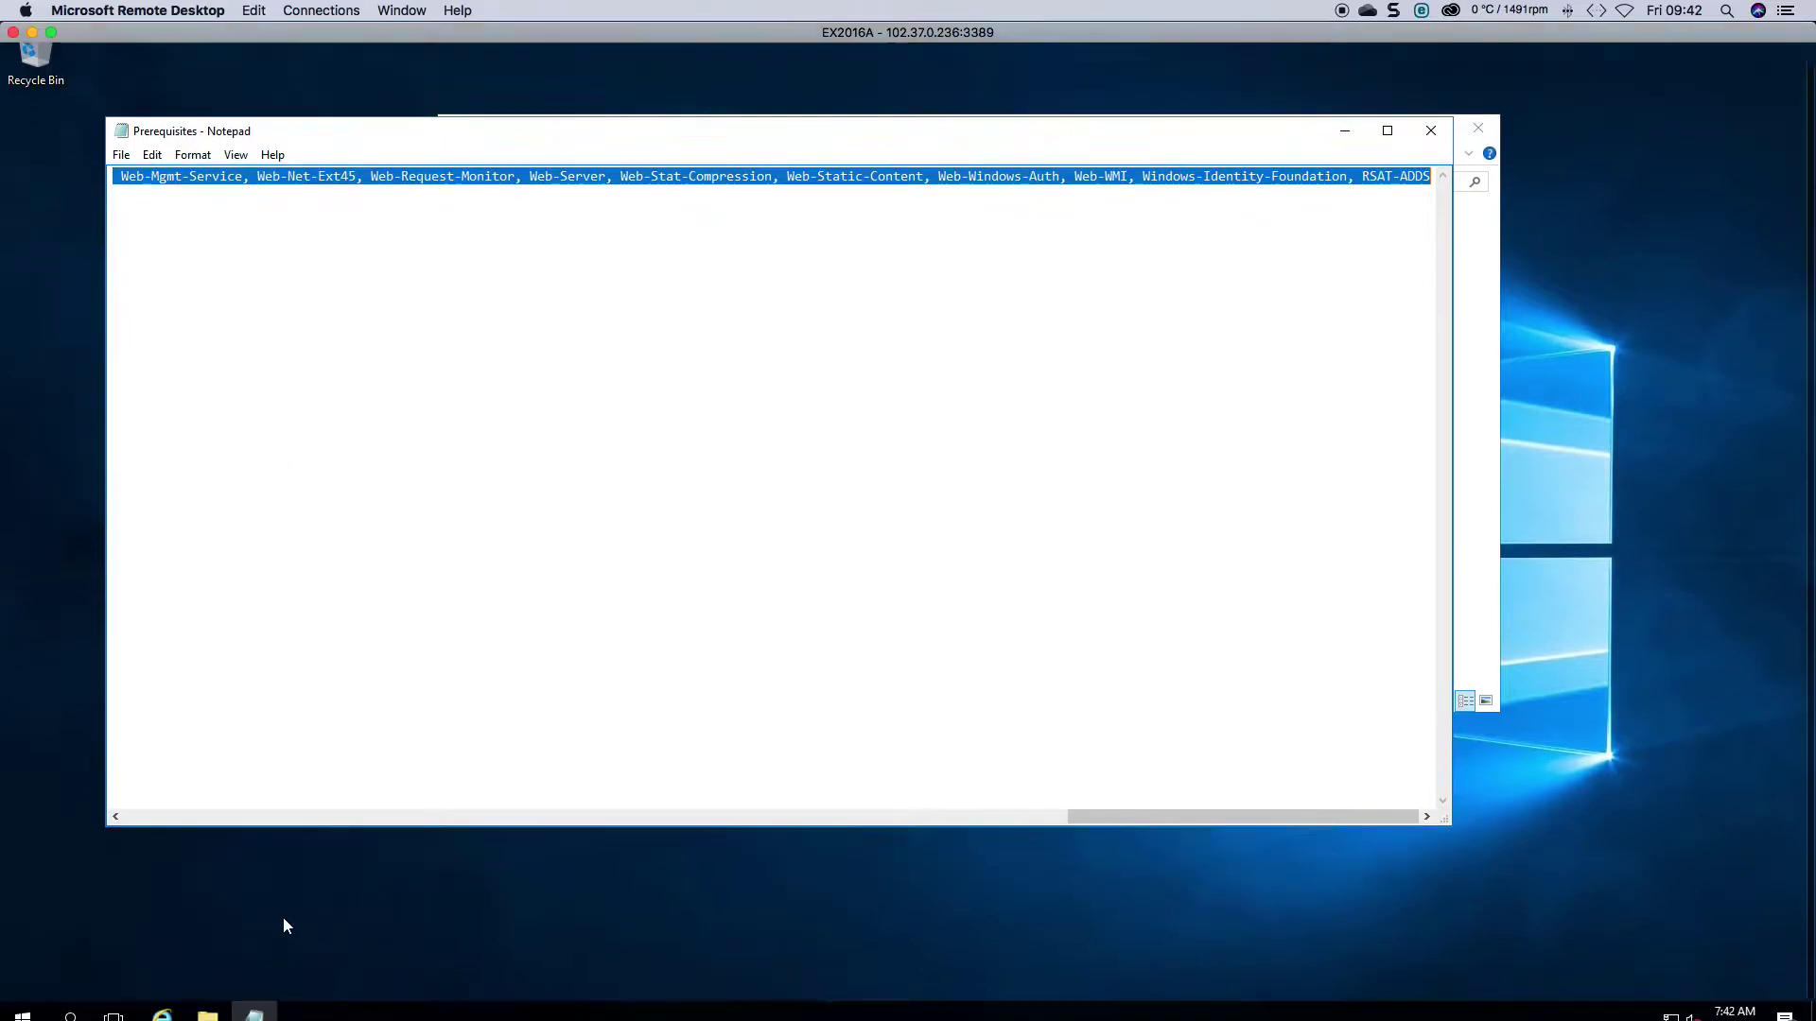
# Step: Open Windows PowerShell as administrator and move its window toward the middle of the desktop
pyautogui.click(20, 1001)
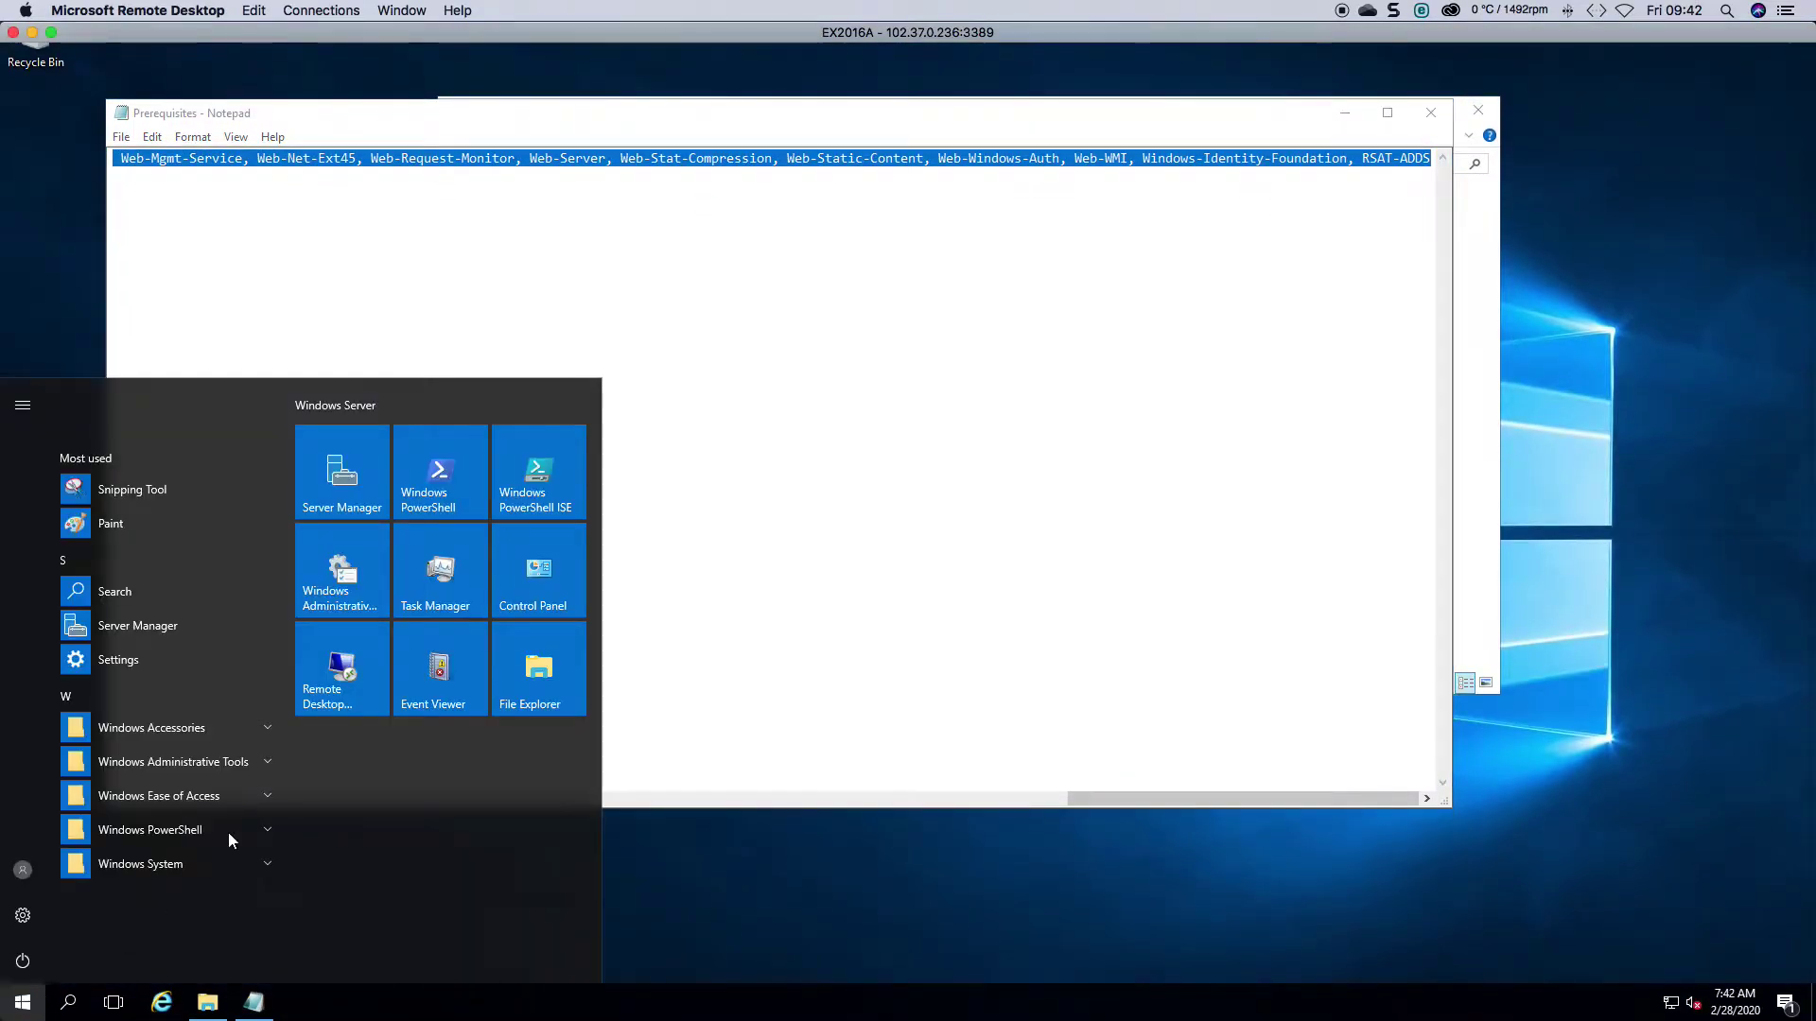
pyautogui.rightClick(443, 487)
pyautogui.click(554, 571)
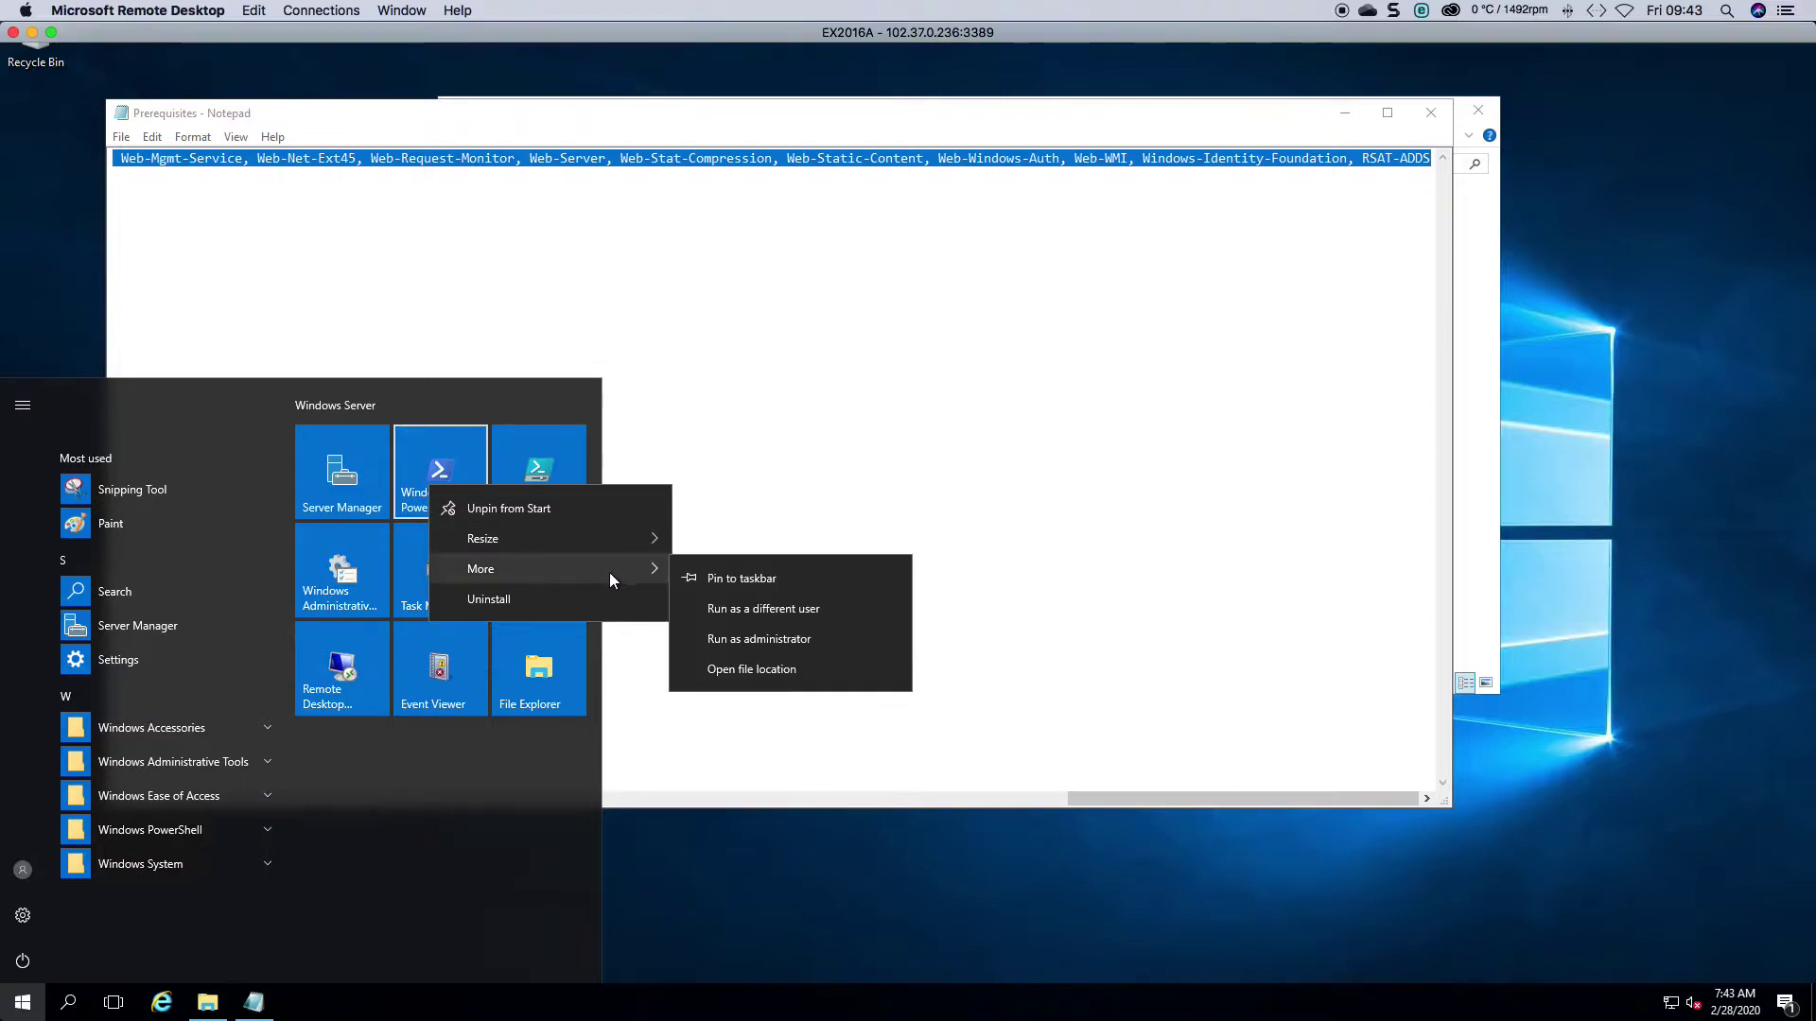
pyautogui.click(754, 636)
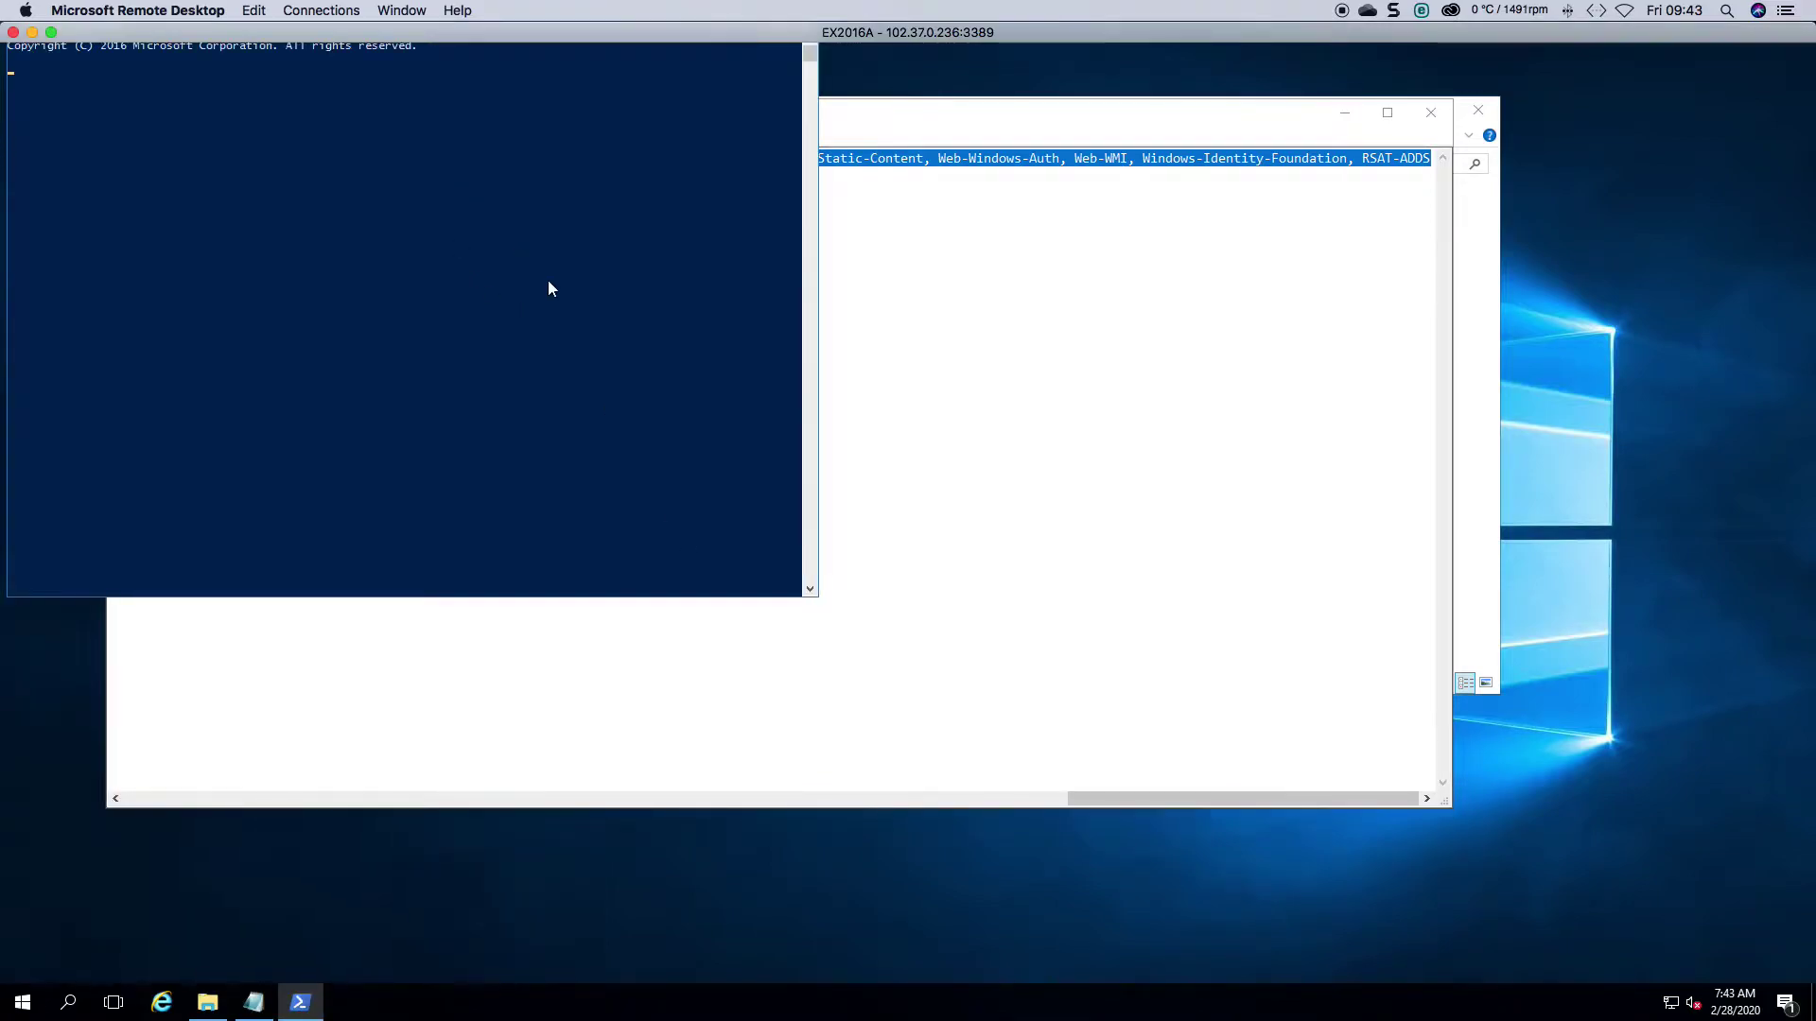
pyautogui.moveTo(474, 65); pyautogui.dragTo(961, 145)
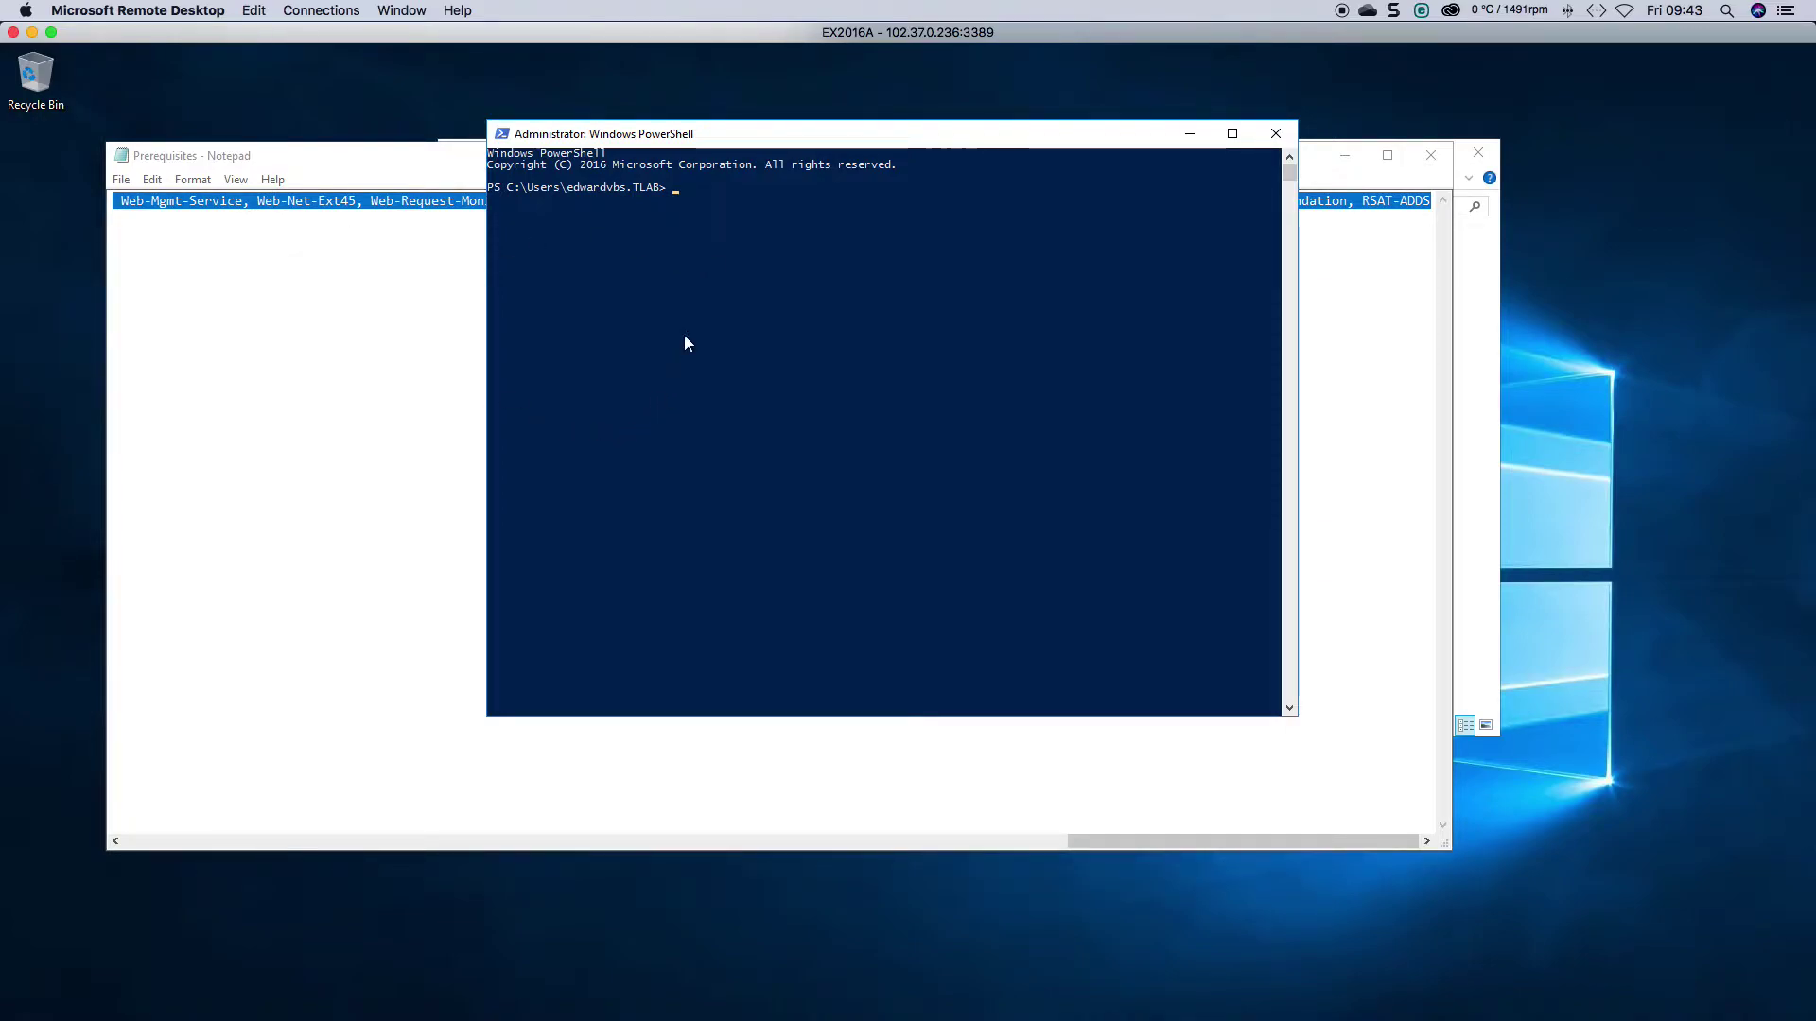
# Step: Run the copied Install-WindowsFeature command in PowerShell and close the Prerequisites file
pyautogui.rightClick(696, 294)
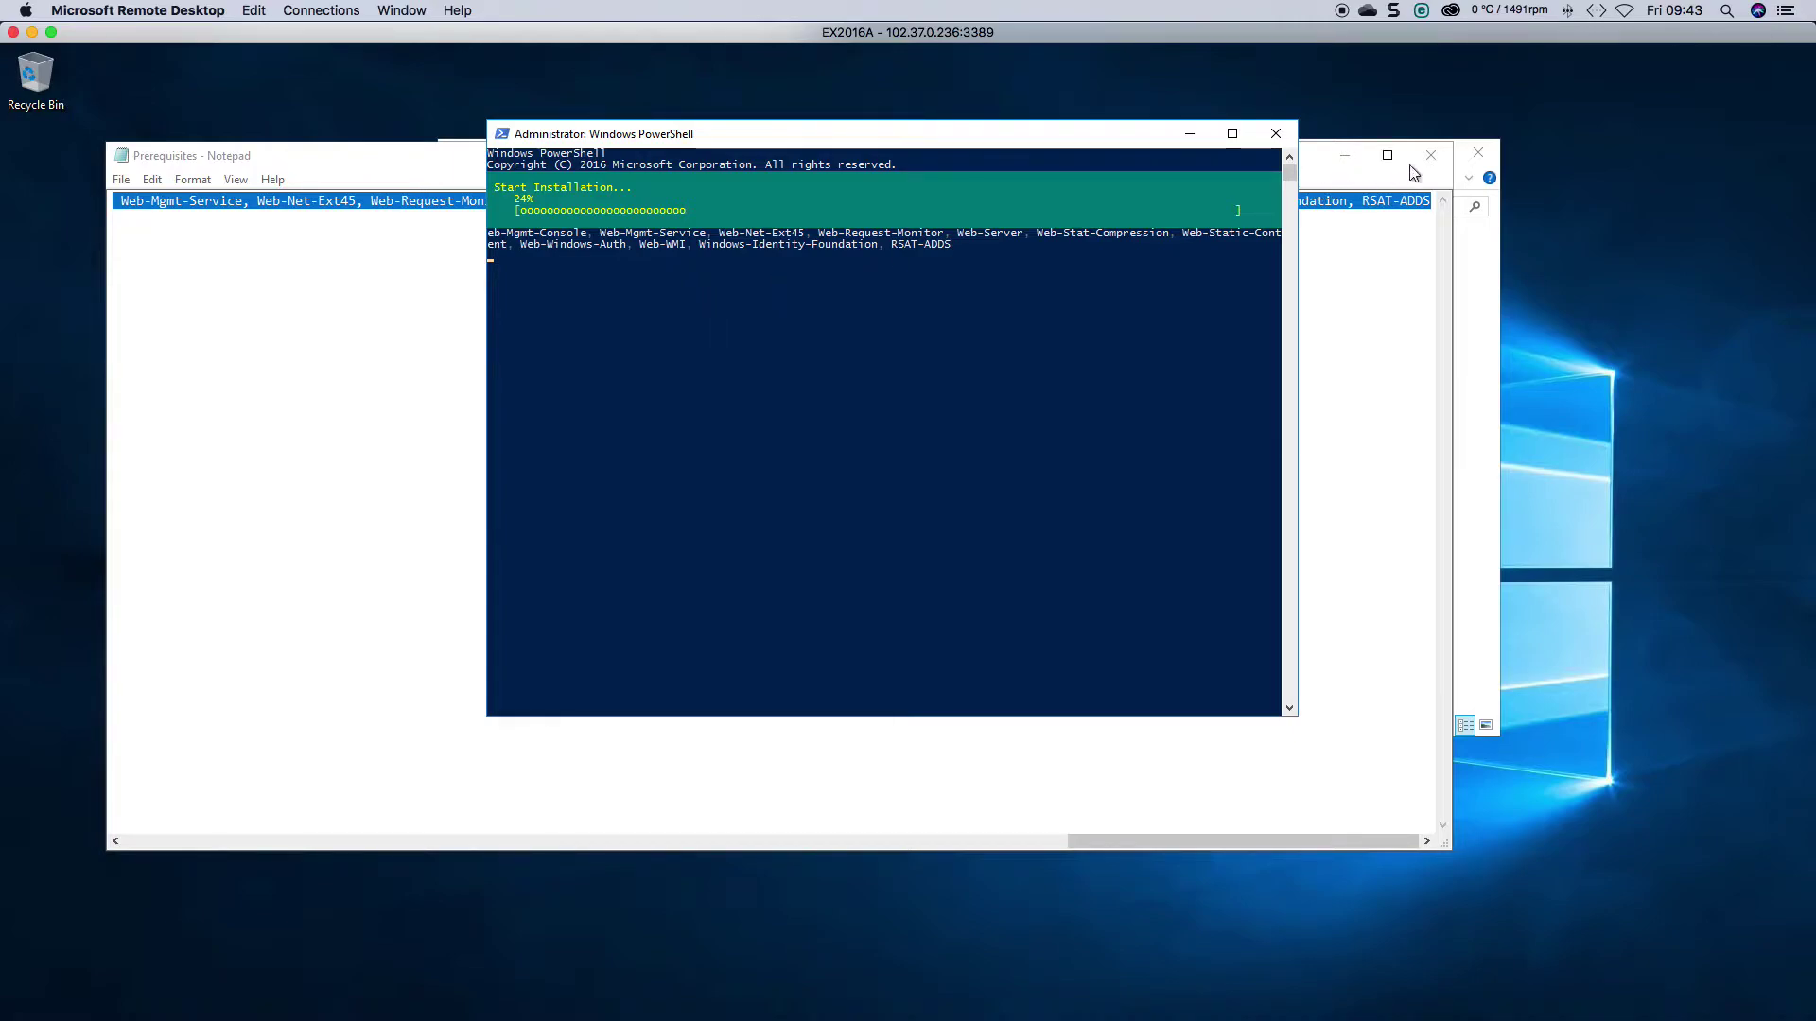
pyautogui.click(1431, 155)
pyautogui.click(1363, 183)
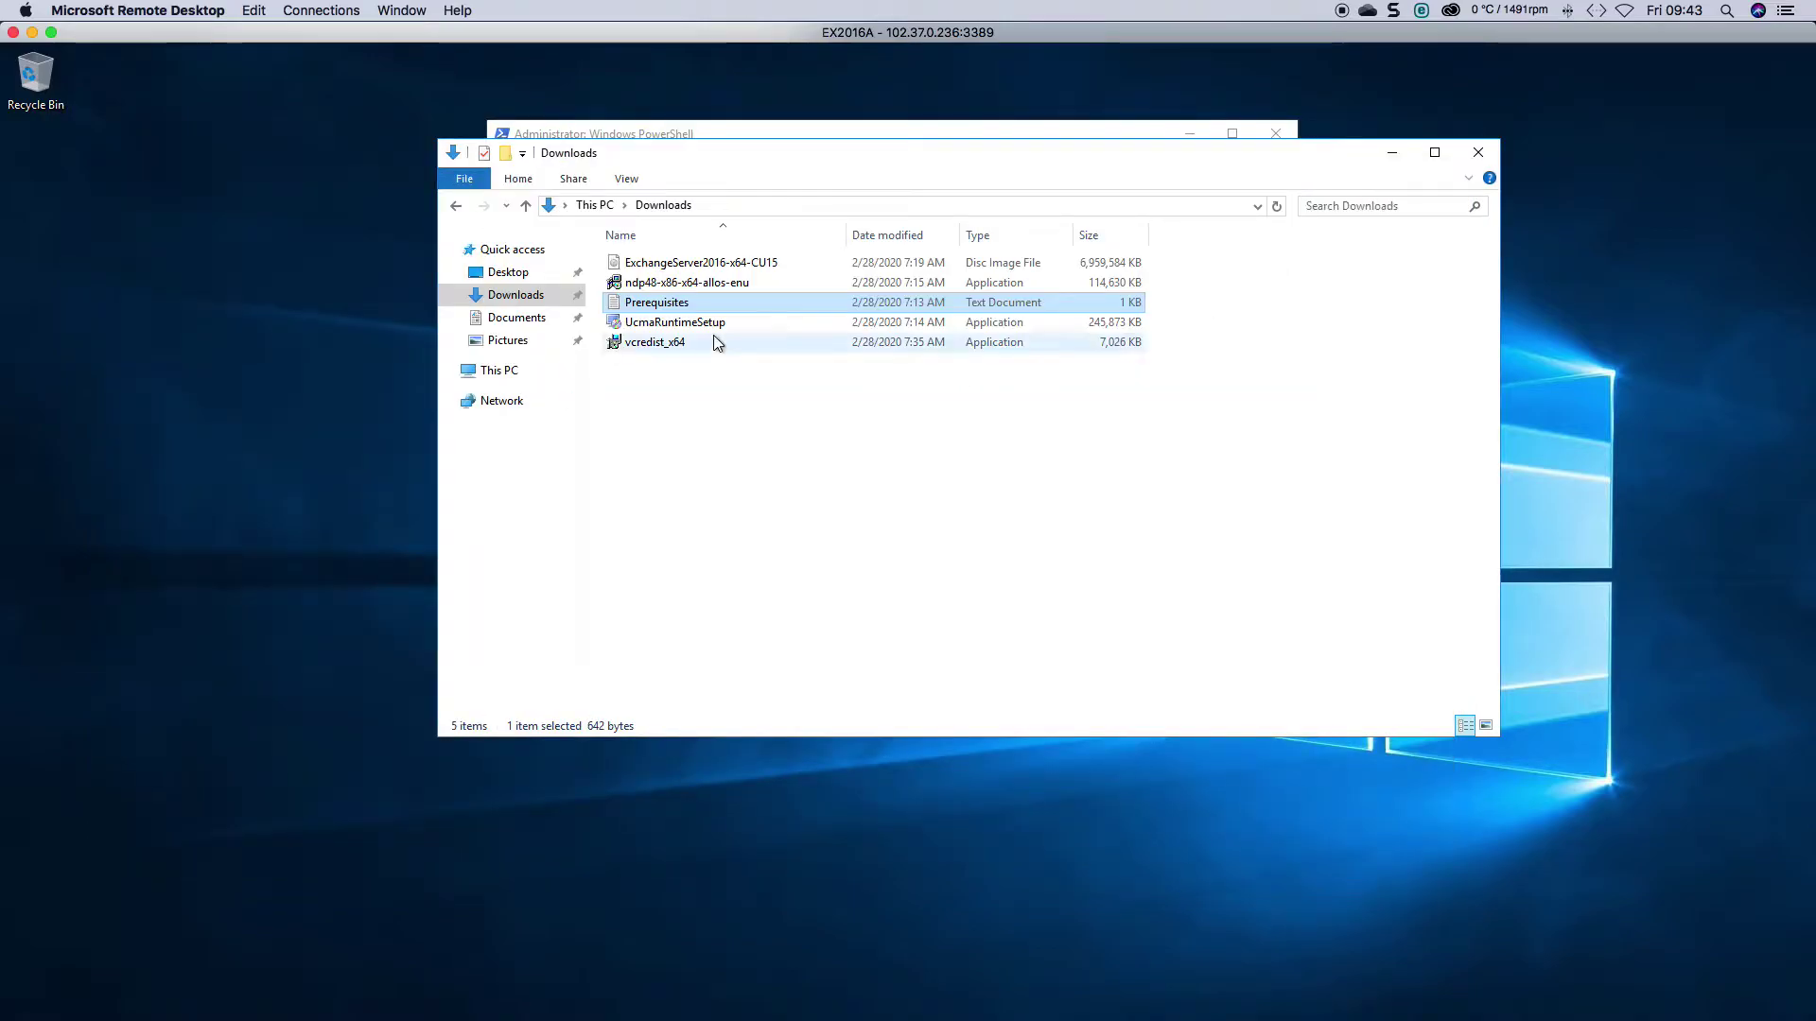
# Step: Look over the UcmaRuntimeSetup, vcredist_x64, ndp48-x86-x64-allos-enu and ExchangeServer2016-x64-CU15 files in Downloads
pyautogui.click(648, 328)
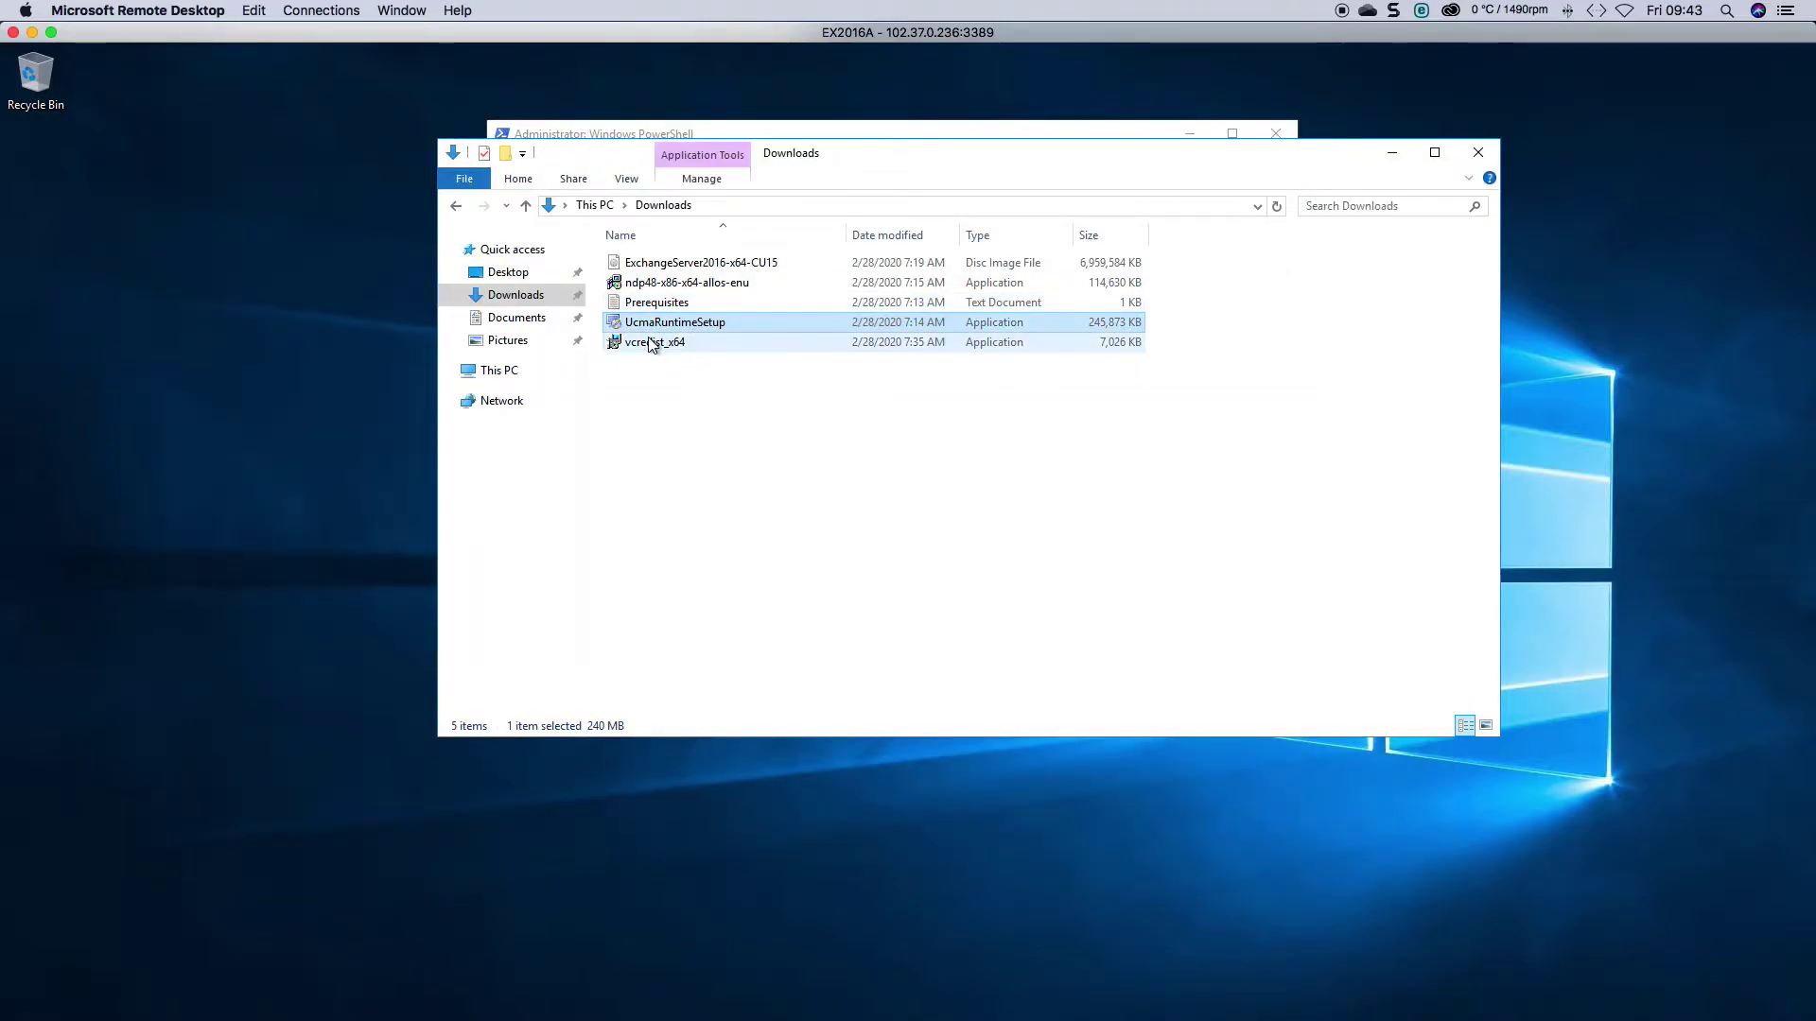
pyautogui.click(653, 344)
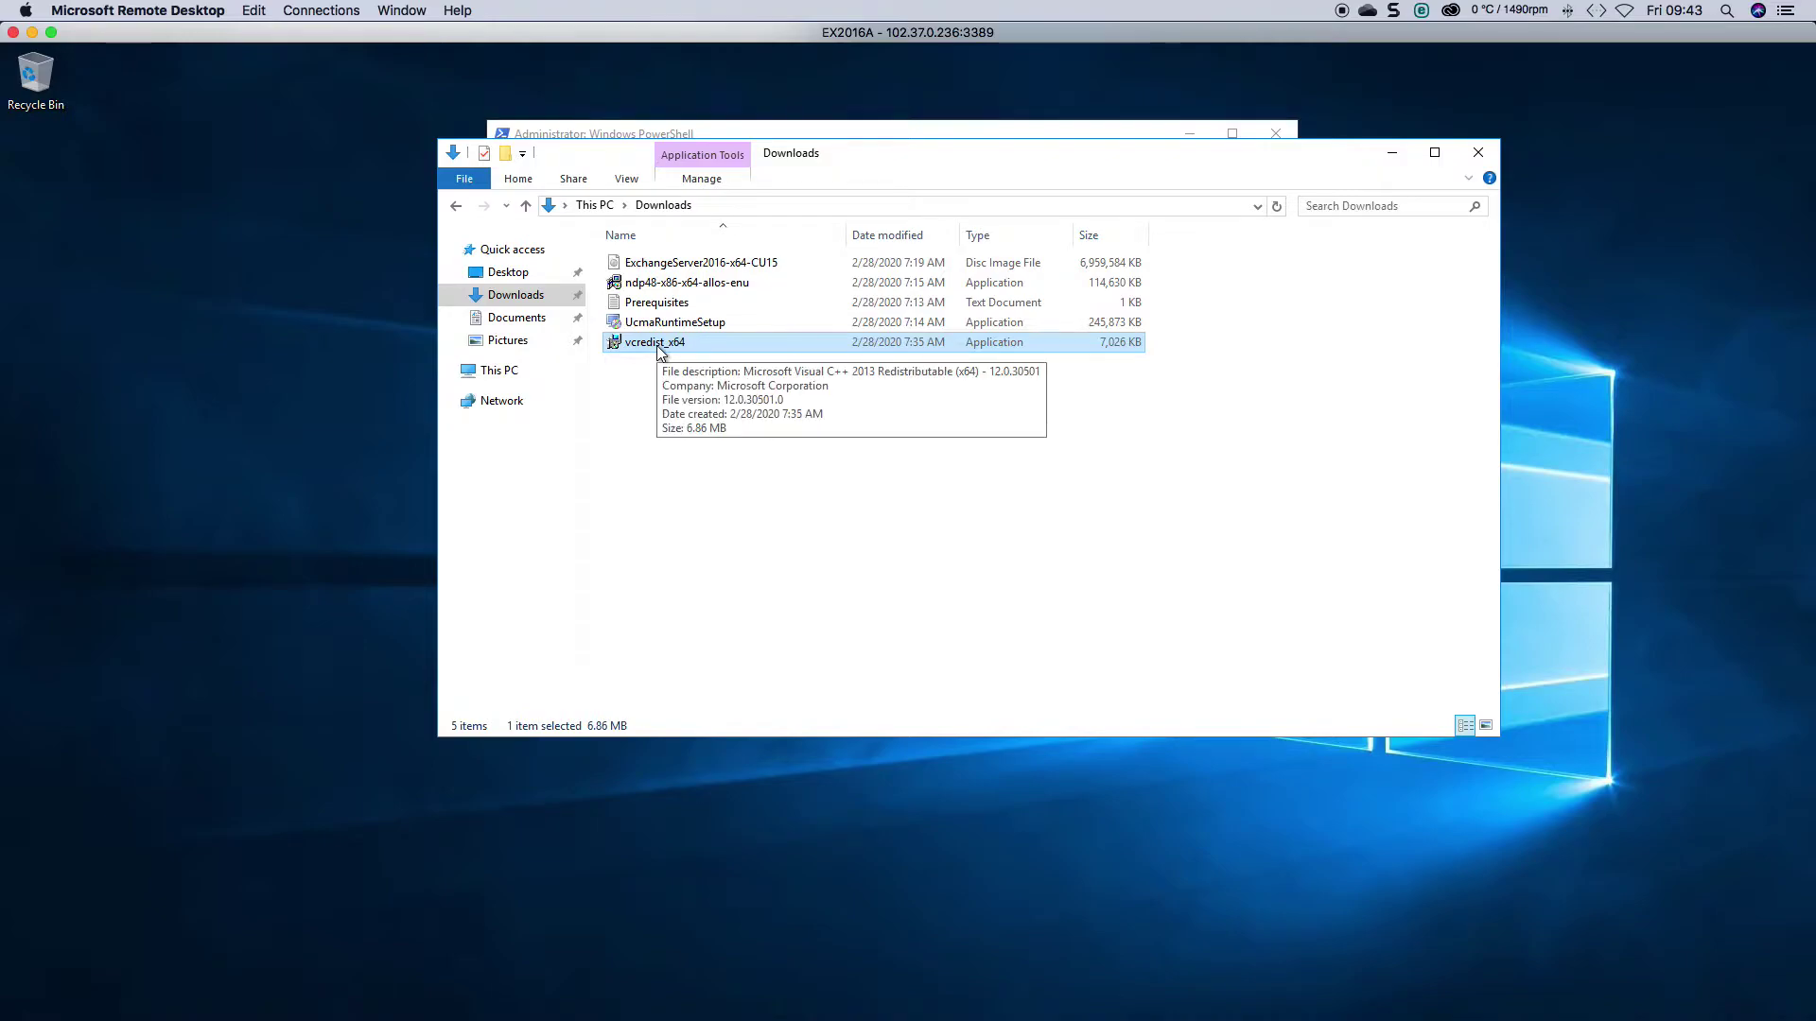
pyautogui.click(662, 282)
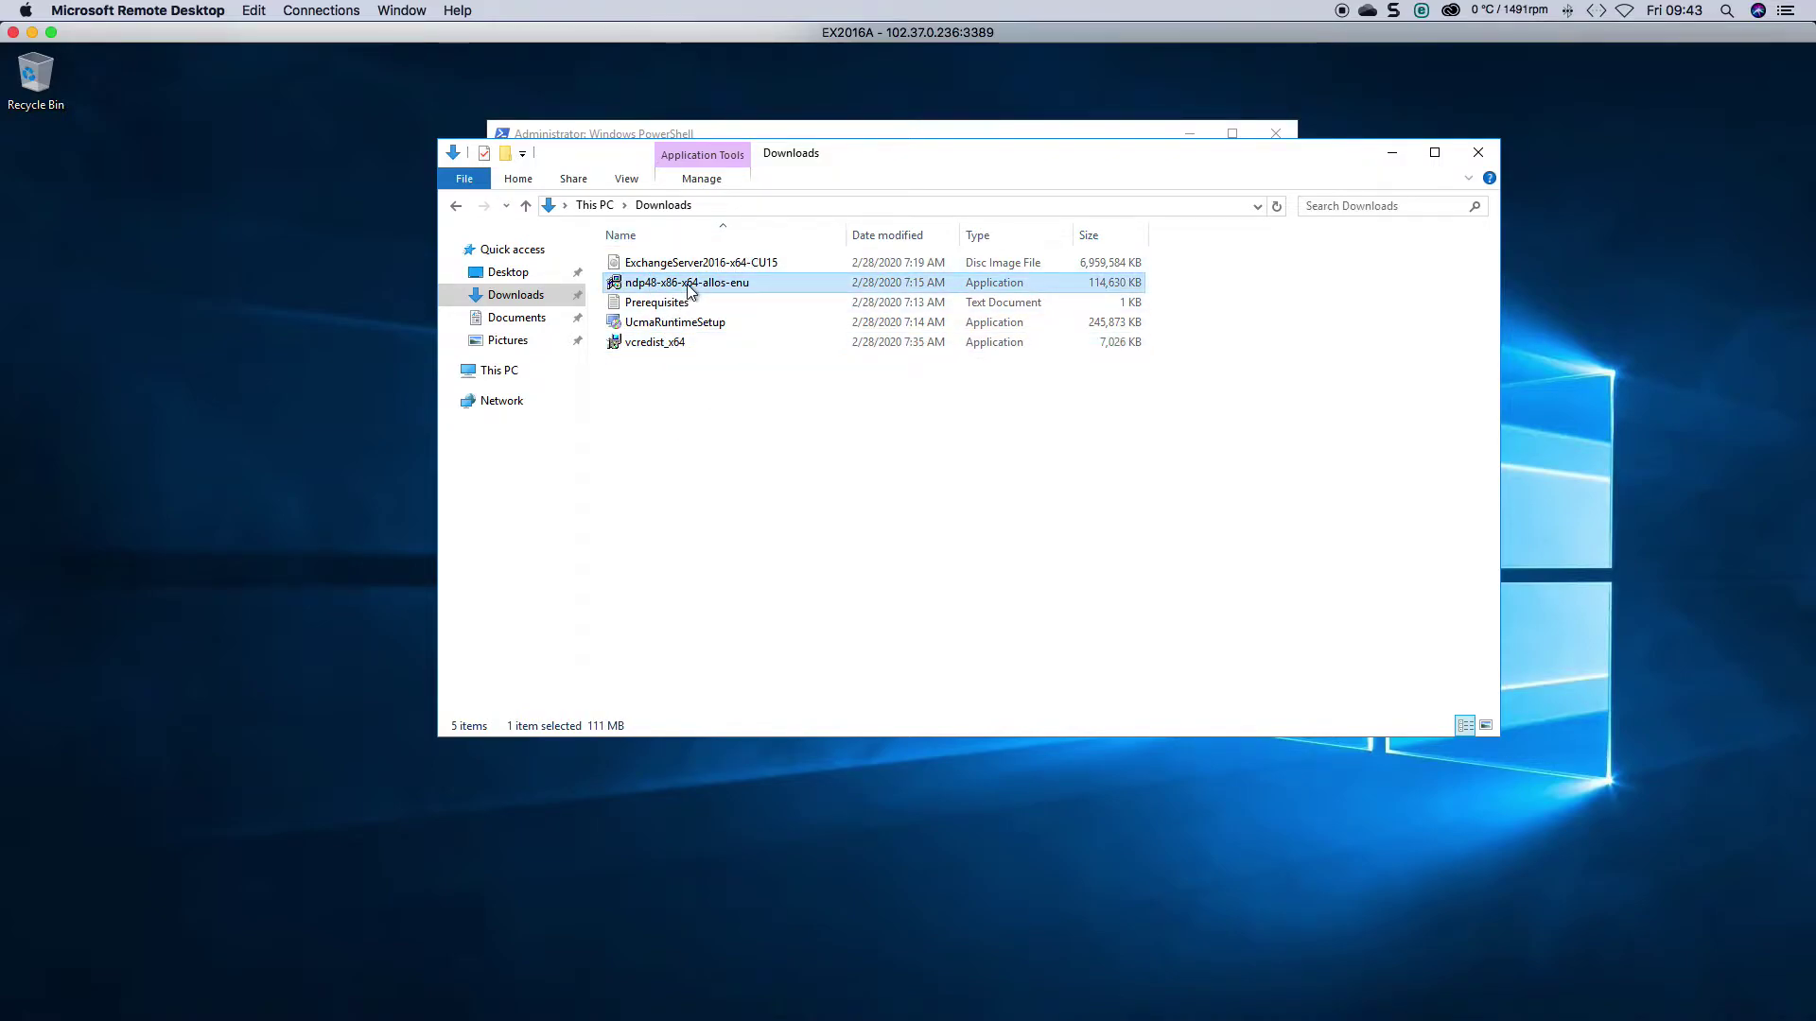
pyautogui.click(725, 261)
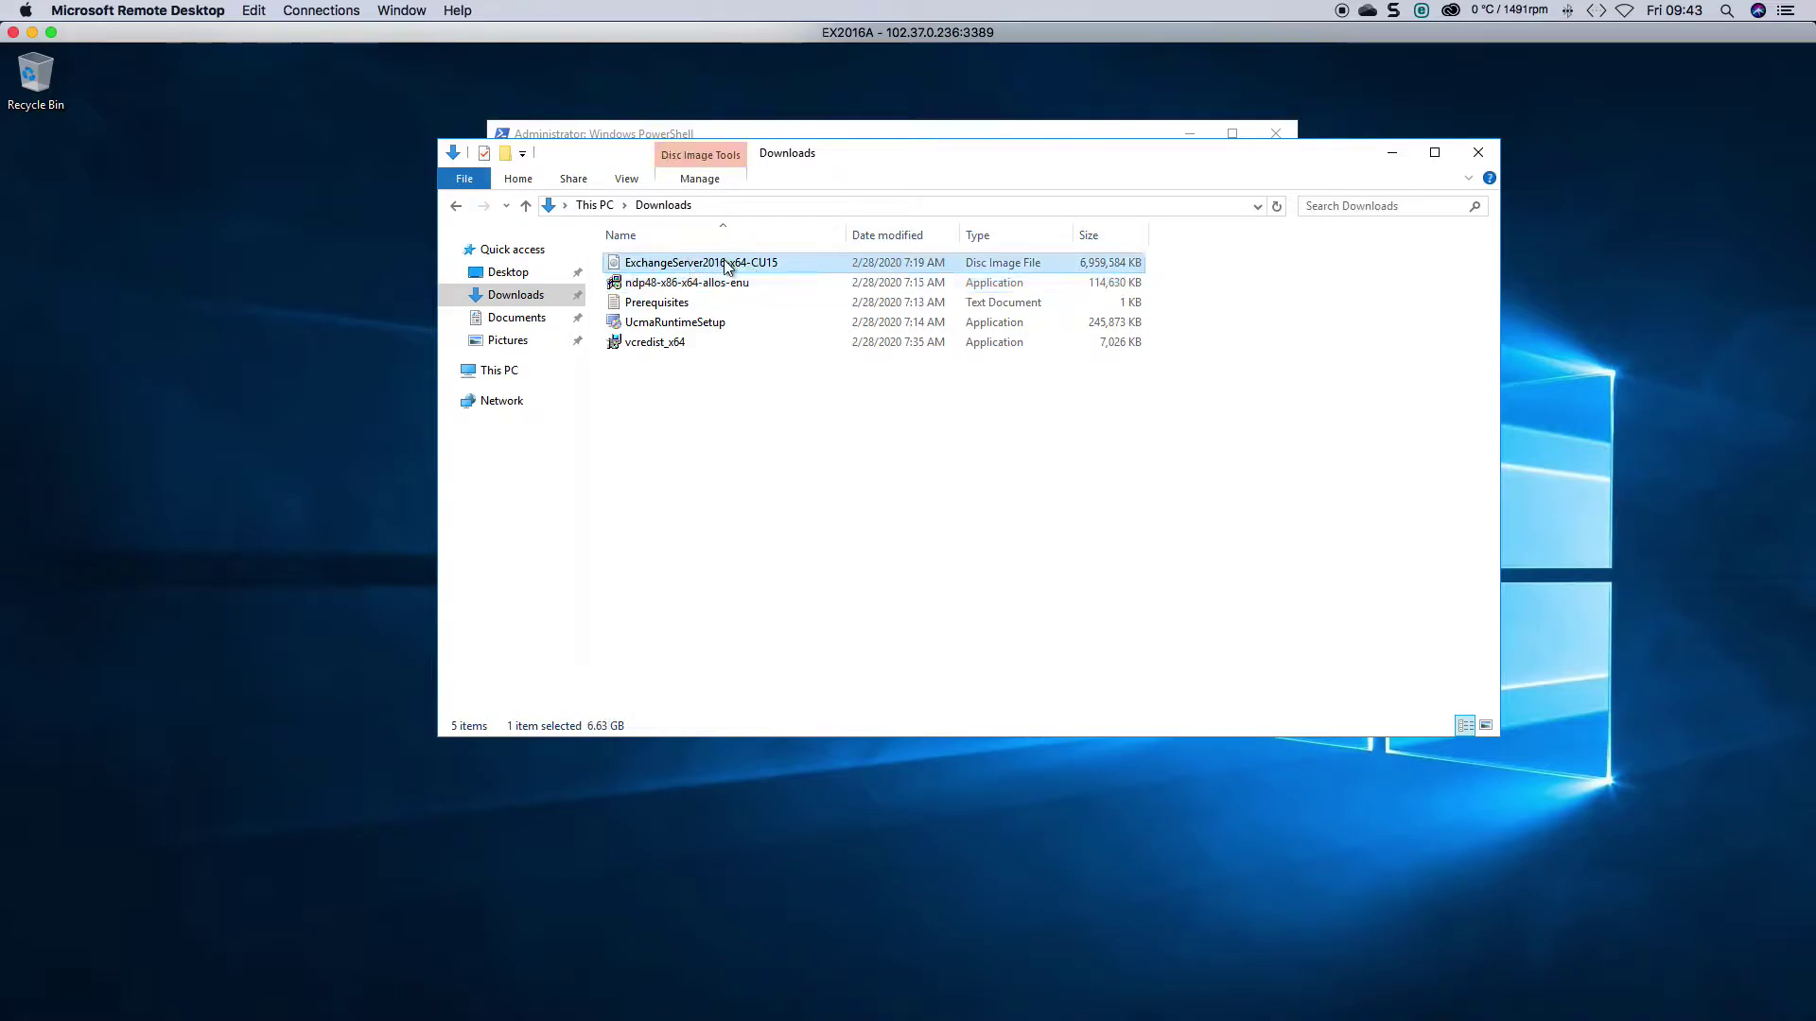
# Step: Rearrange the PowerShell and Downloads windows so the installation progress and the file list are both in view
pyautogui.moveTo(956, 162); pyautogui.dragTo(973, 362)
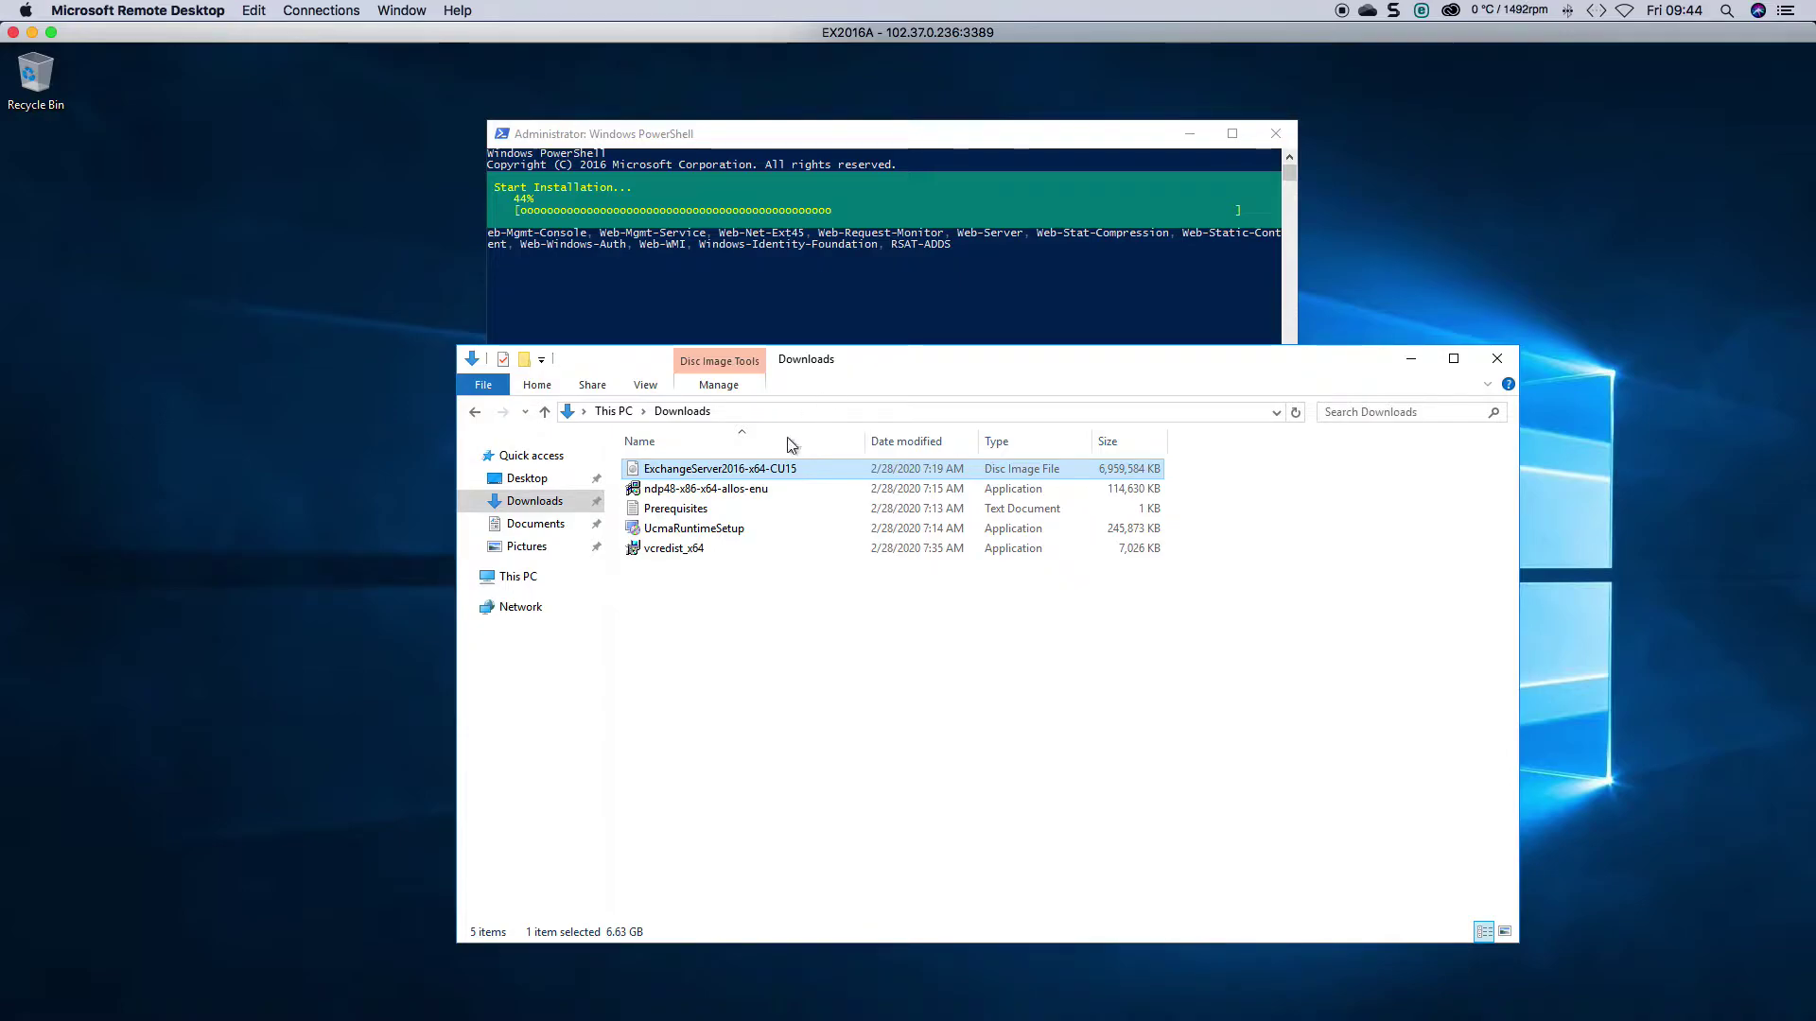
pyautogui.click(915, 139)
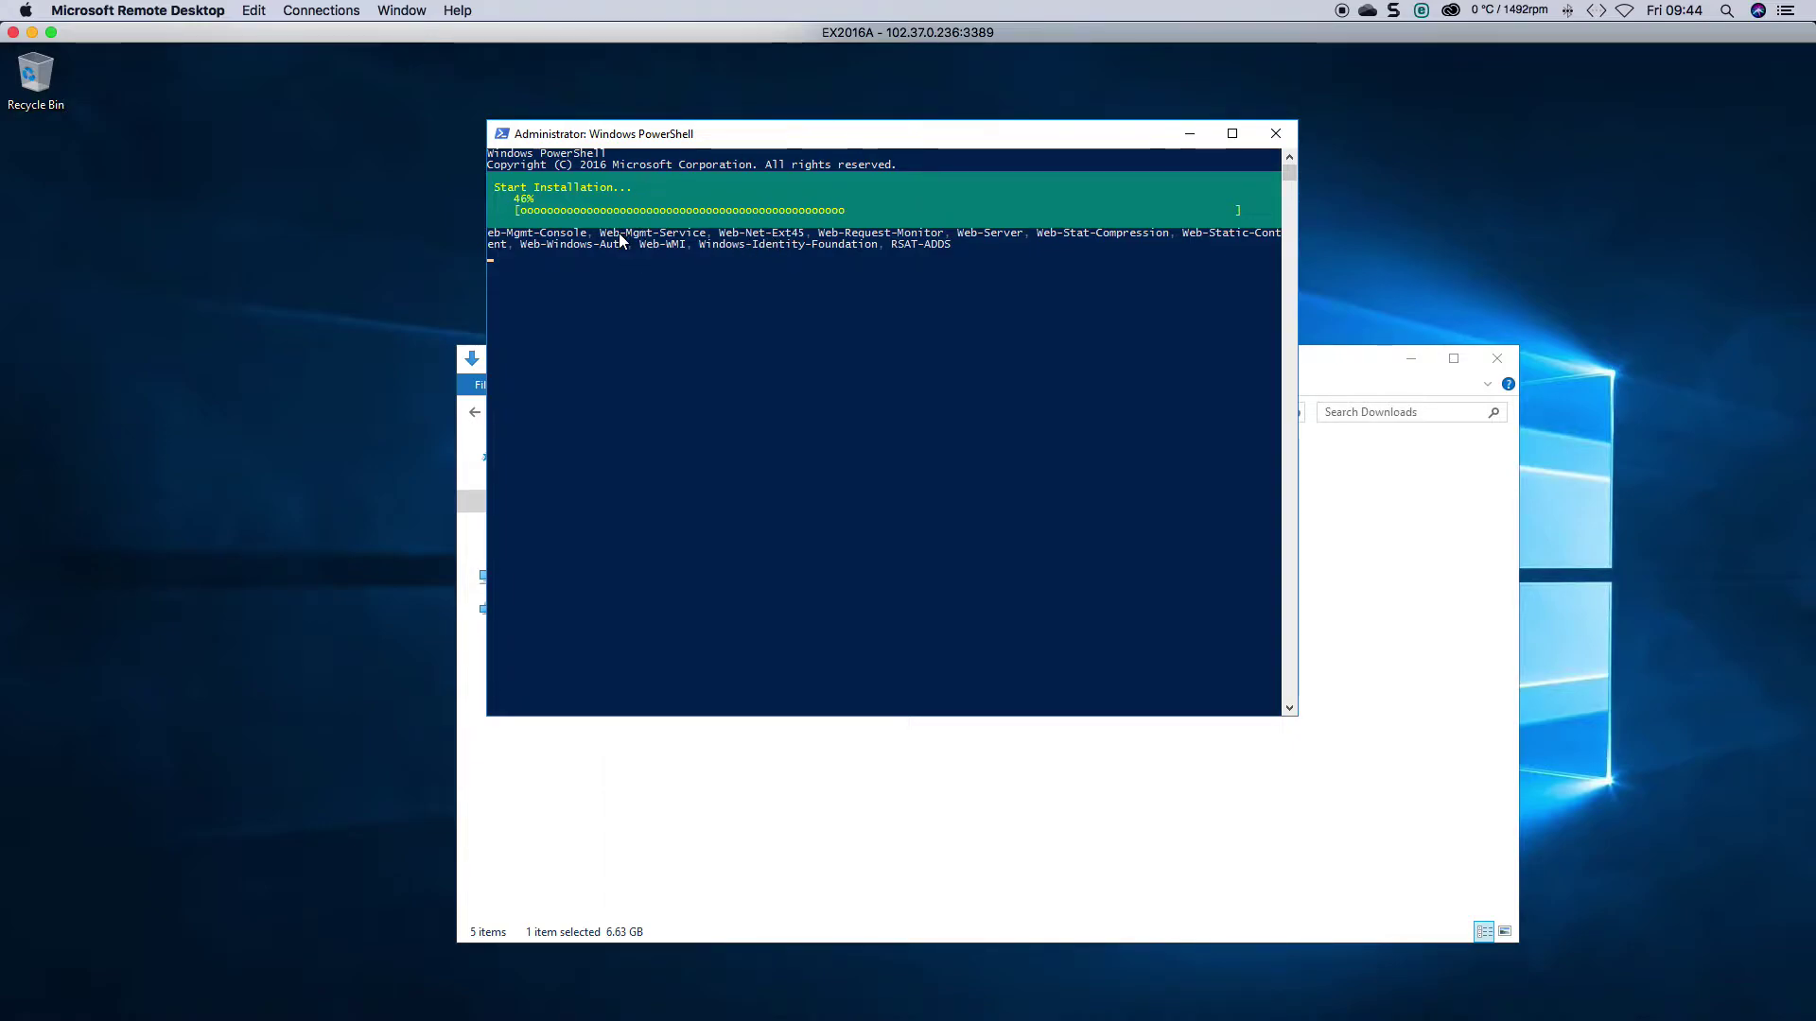
pyautogui.moveTo(973, 142); pyautogui.dragTo(932, 88)
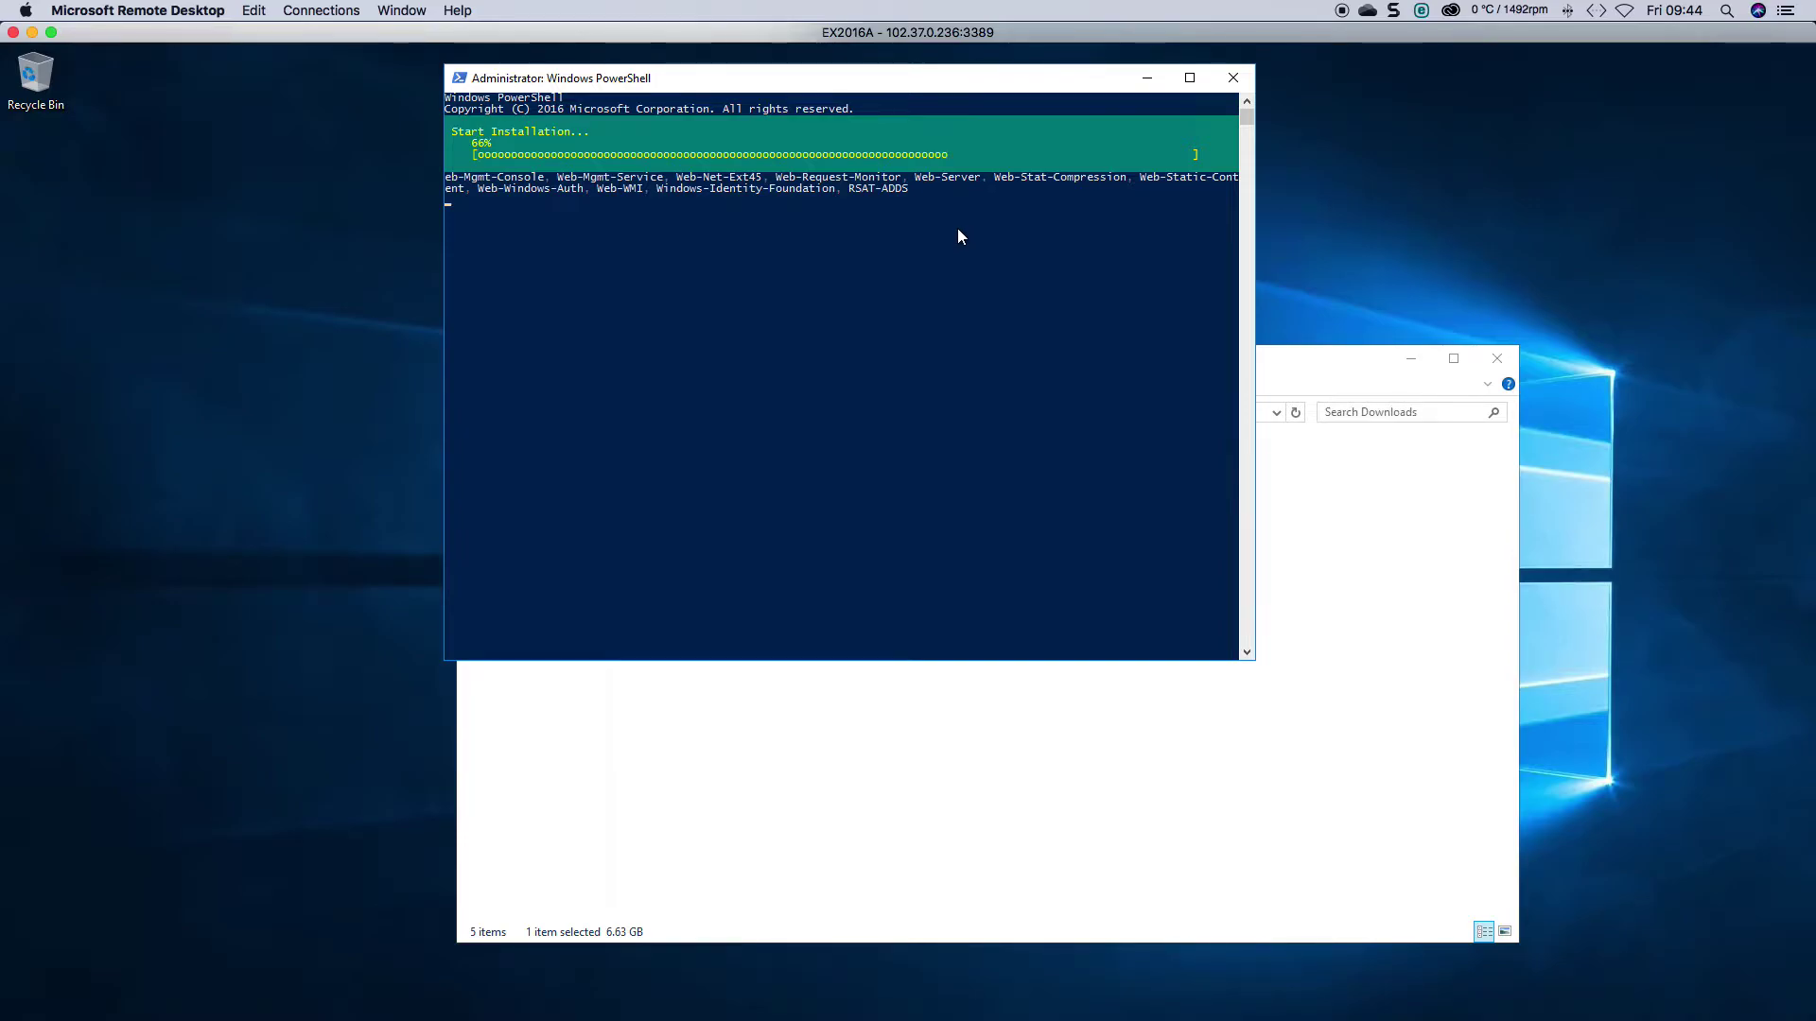
pyautogui.click(1346, 374)
pyautogui.moveTo(1345, 375); pyautogui.dragTo(1546, 331)
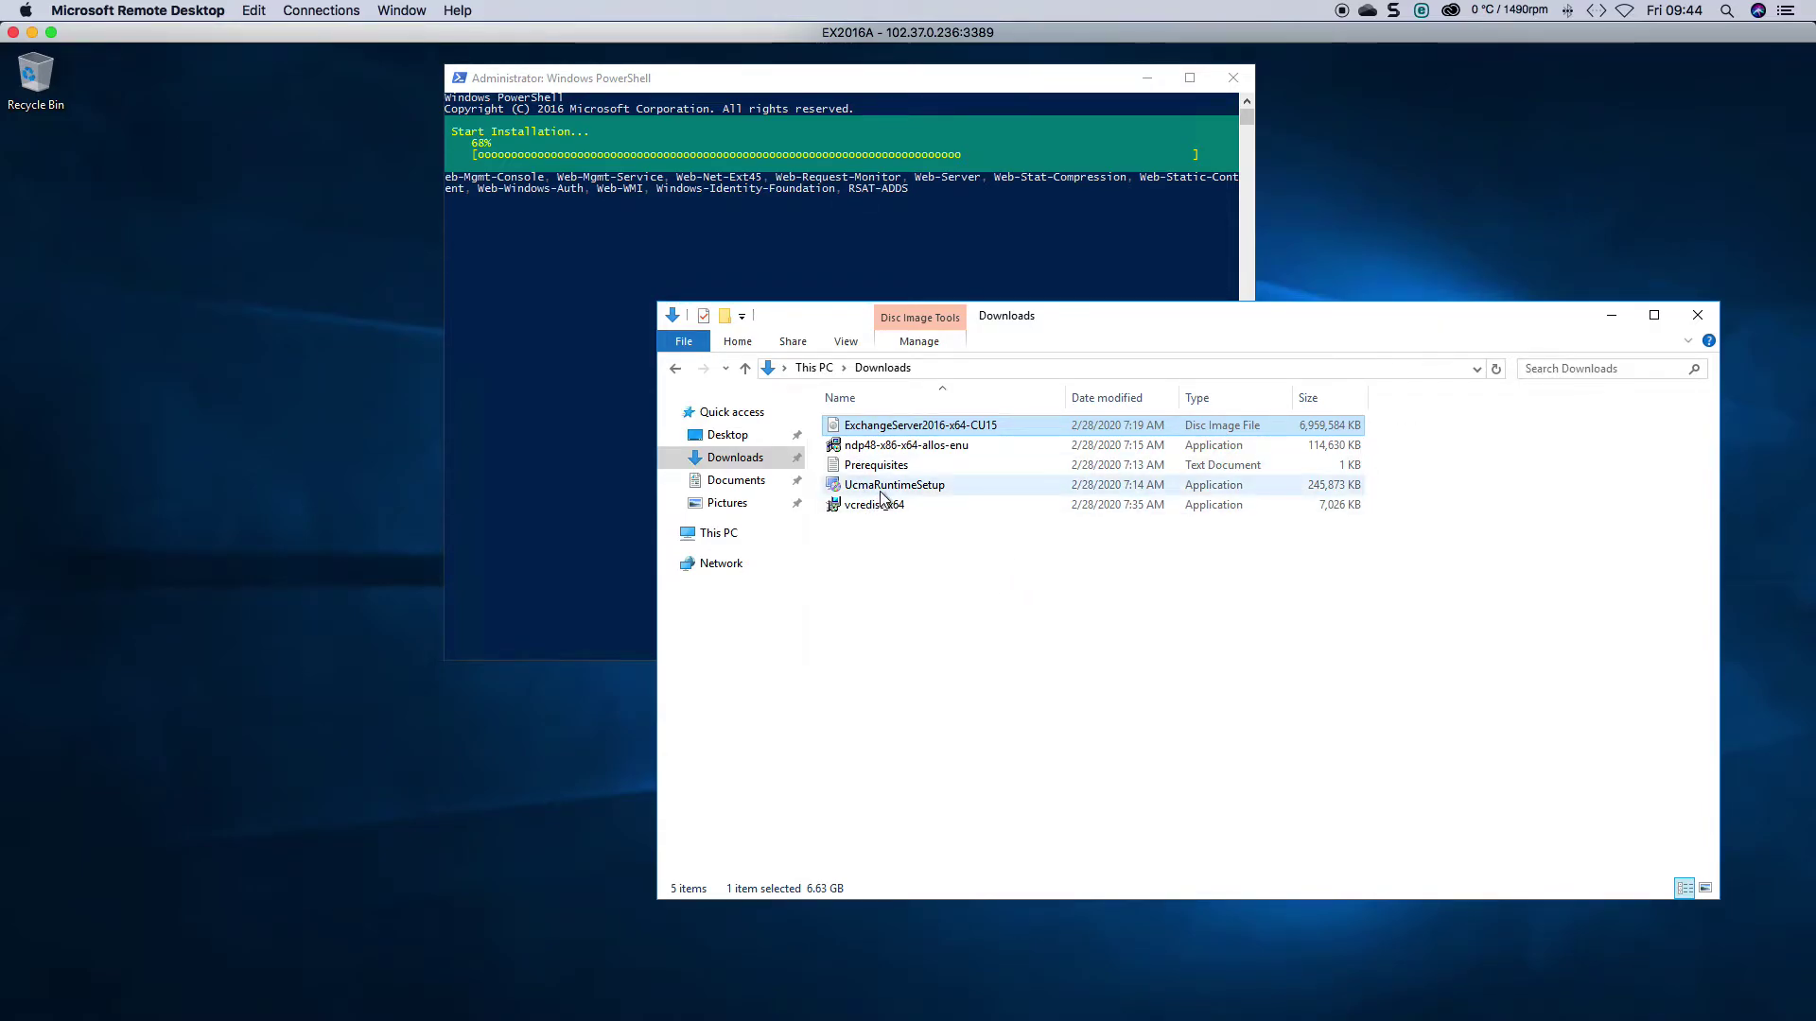
pyautogui.moveTo(881, 495)
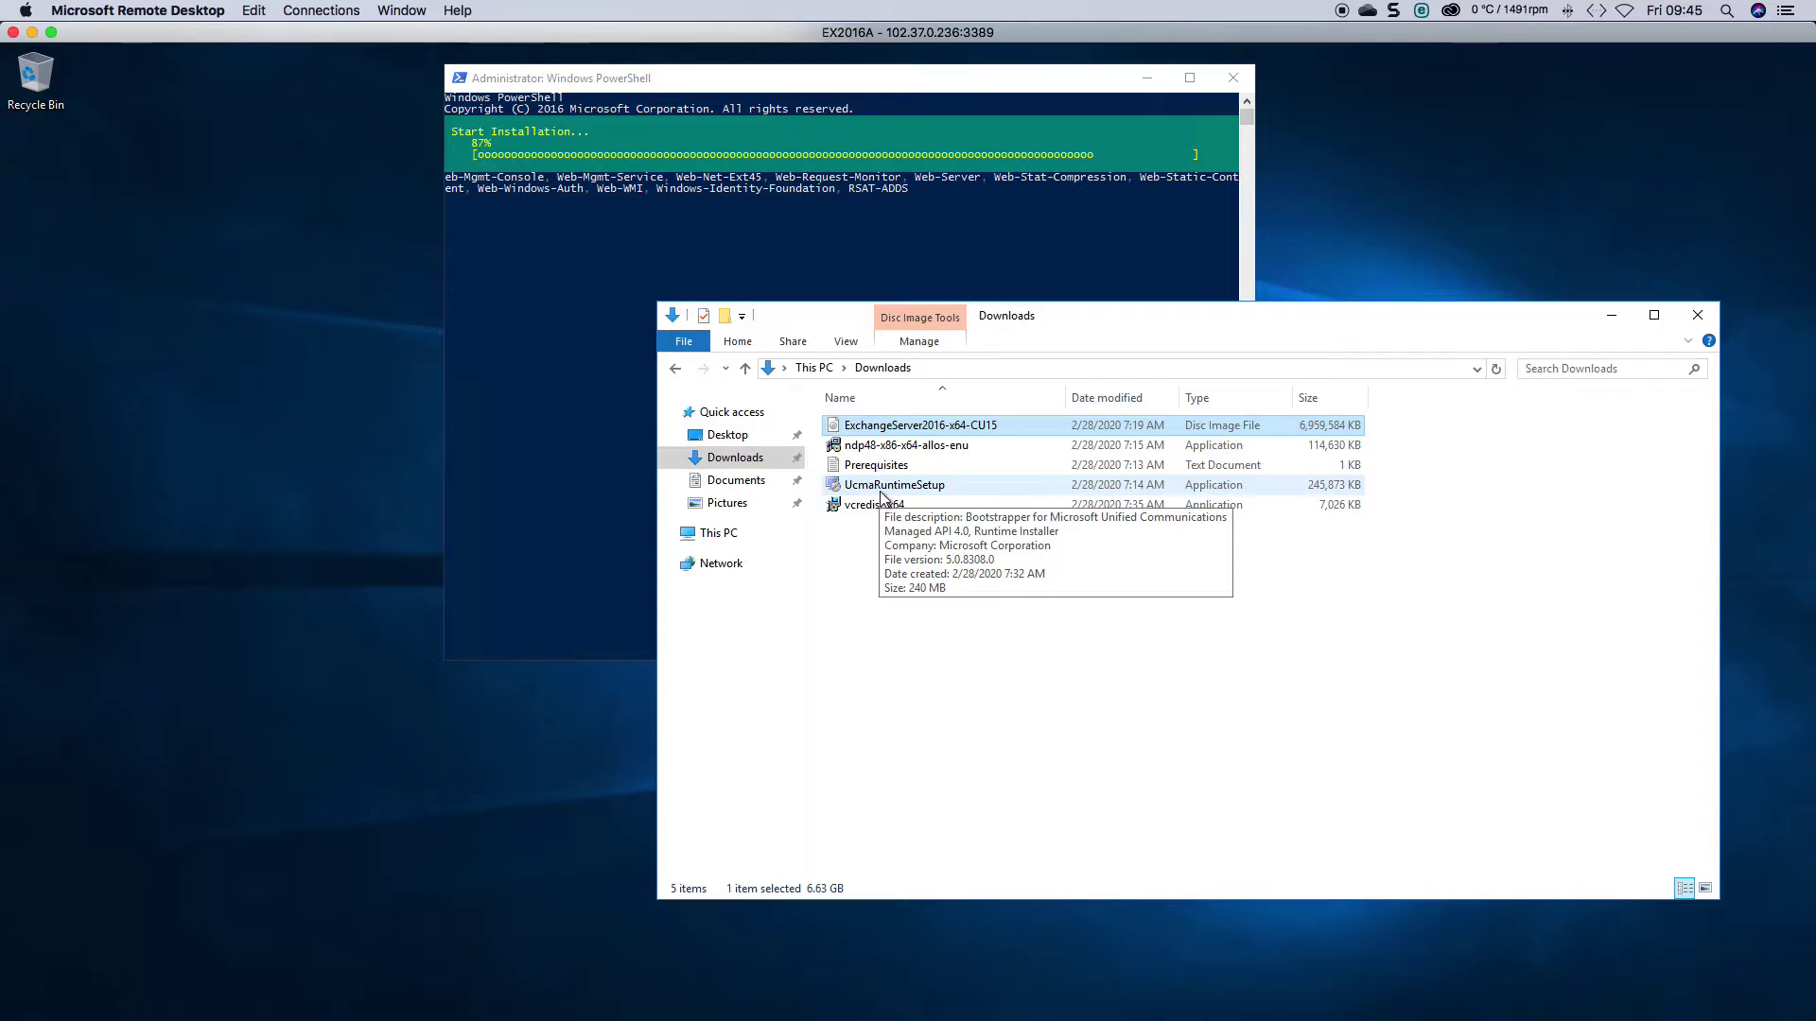
pyautogui.click(1035, 86)
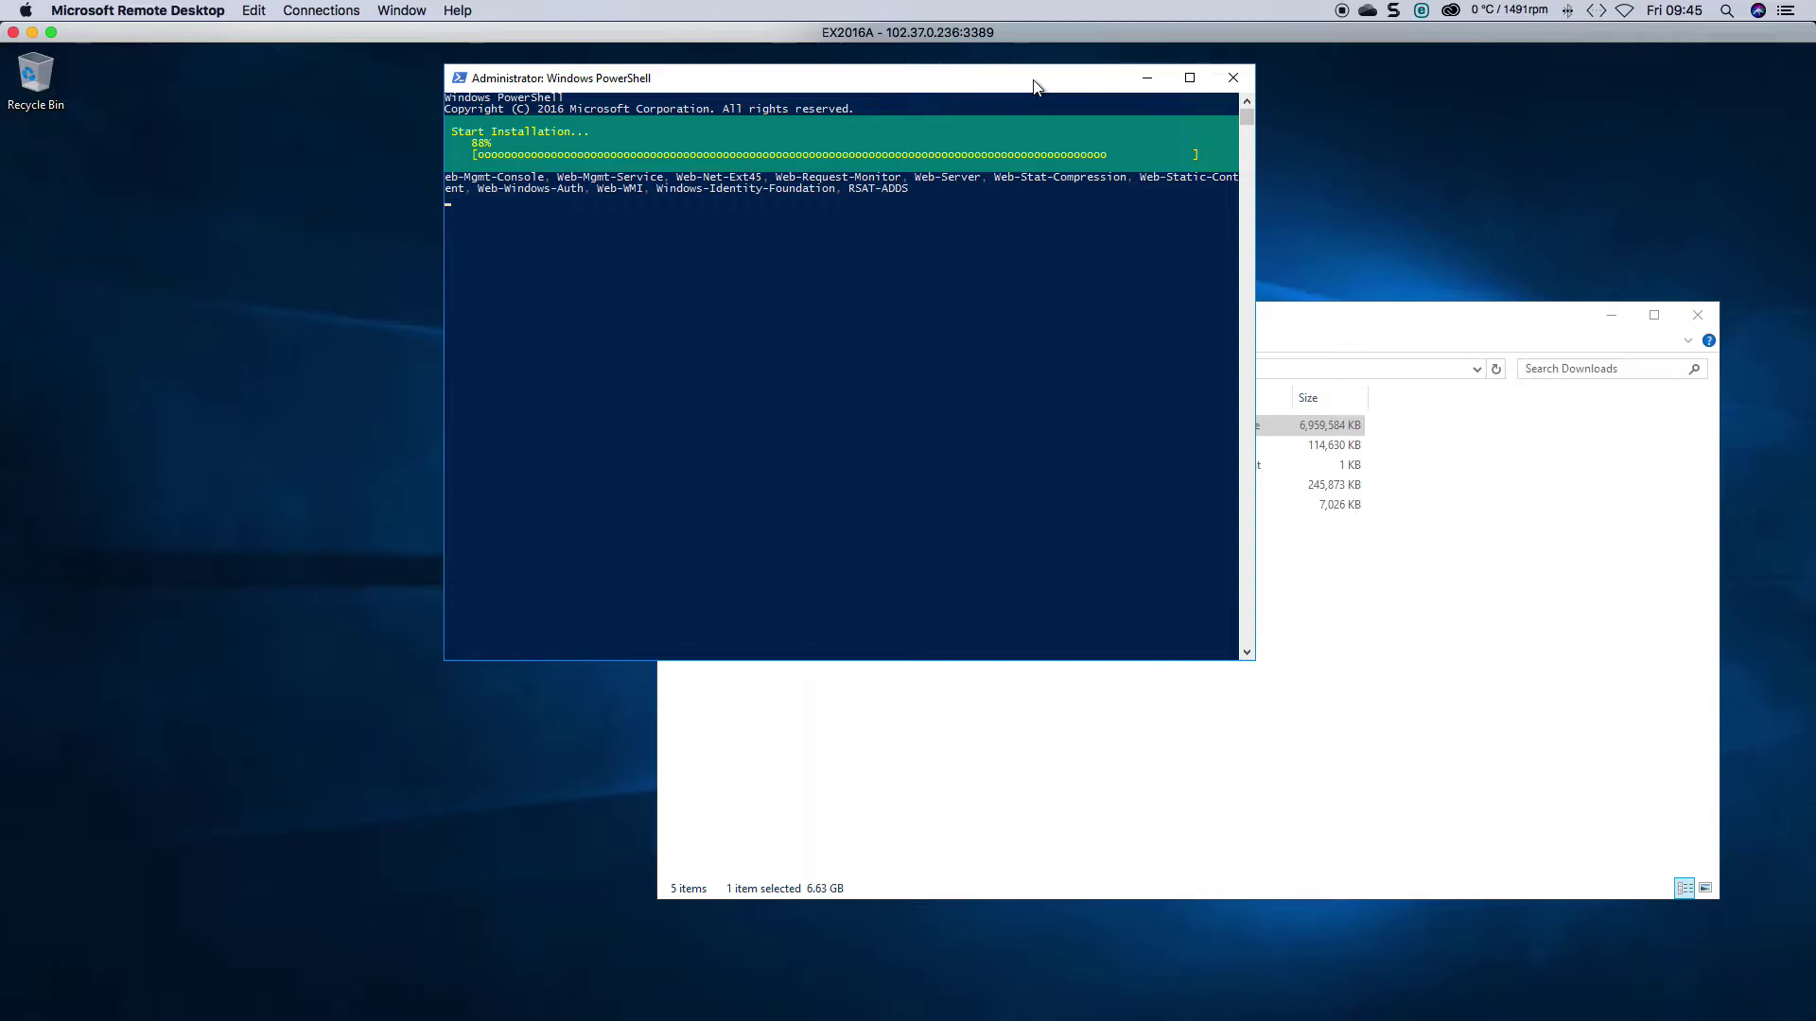
pyautogui.moveTo(1034, 86); pyautogui.dragTo(810, 91)
pyautogui.click(1189, 317)
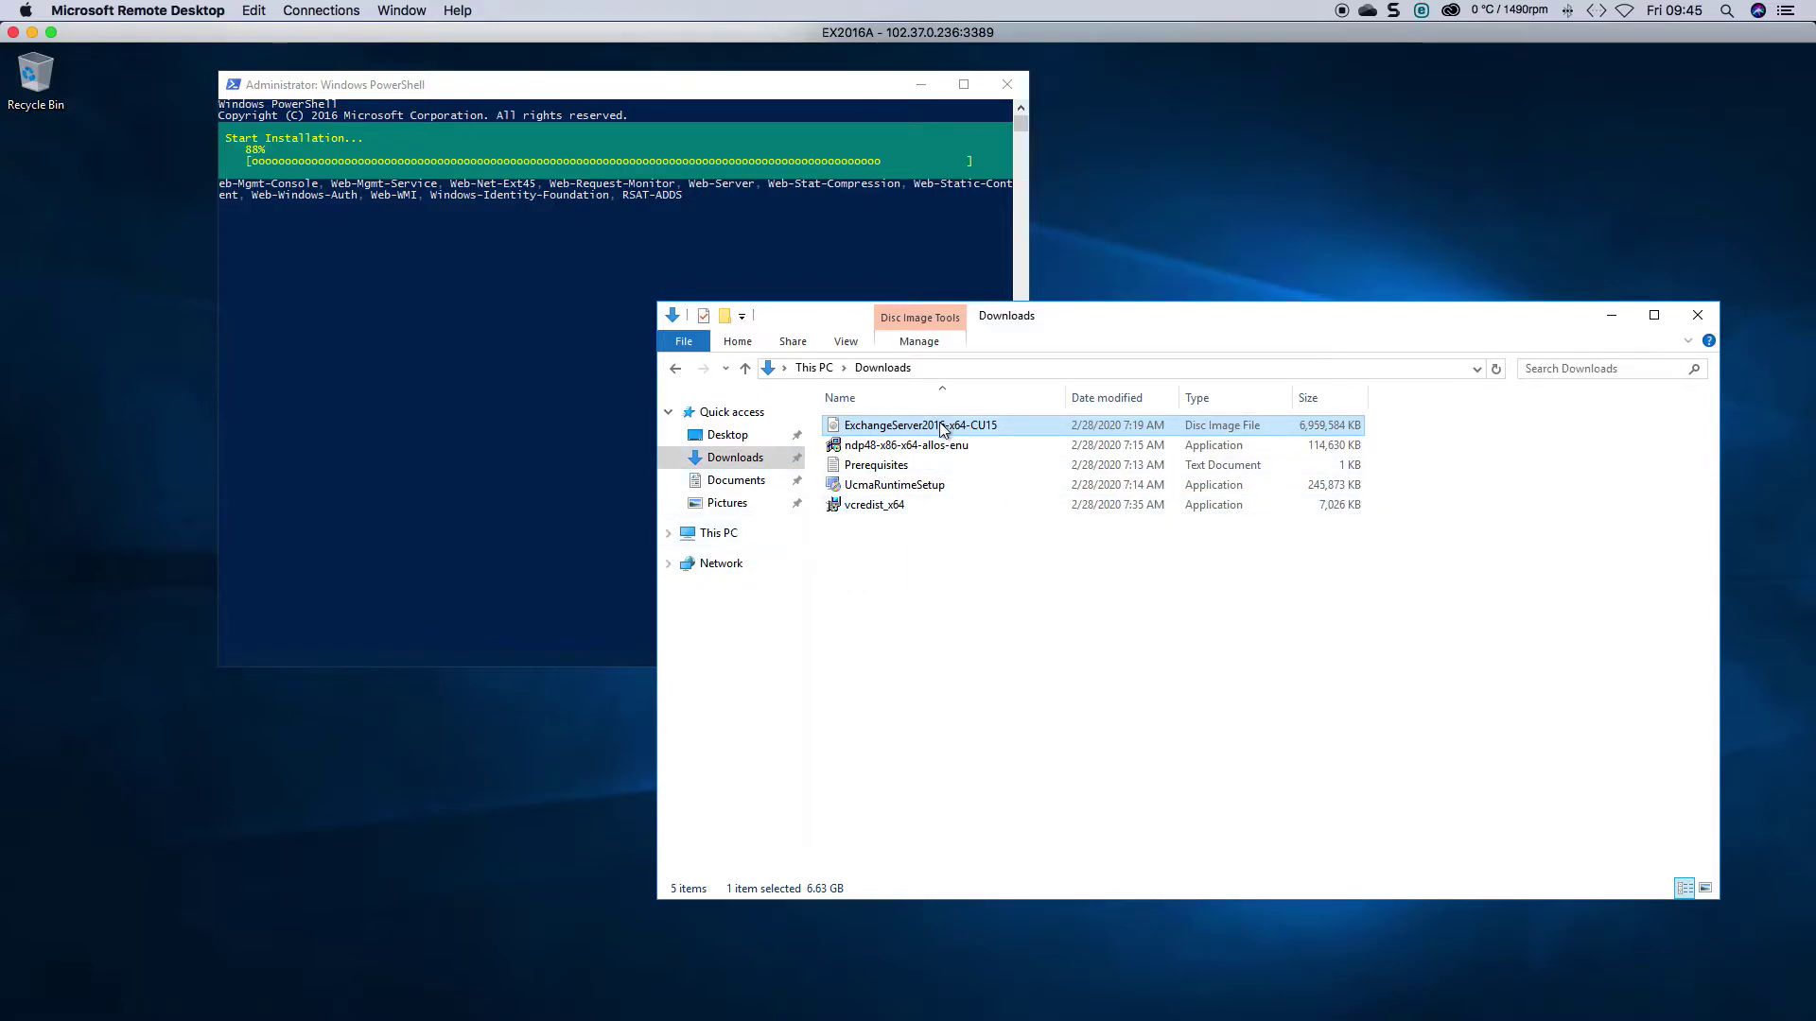
# Step: Select UcmaRuntimeSetup in Downloads and move the PowerShell and Downloads windows further apart
pyautogui.click(940, 447)
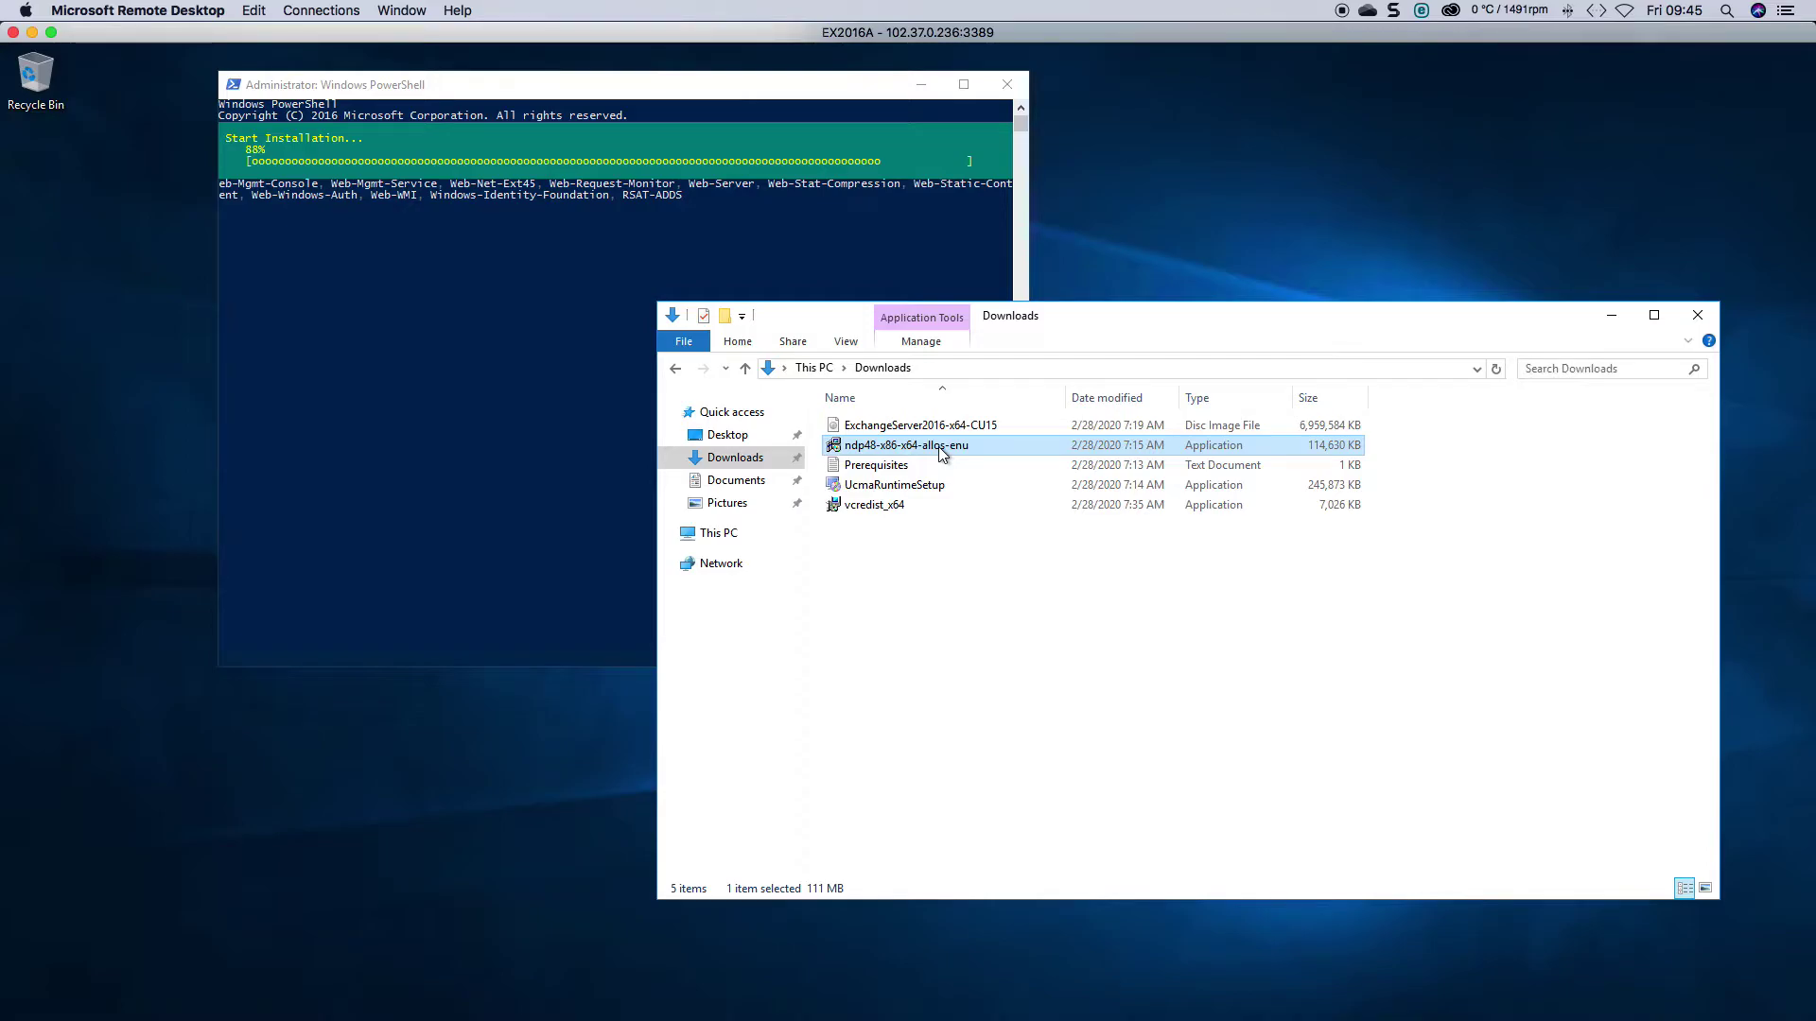
pyautogui.click(885, 487)
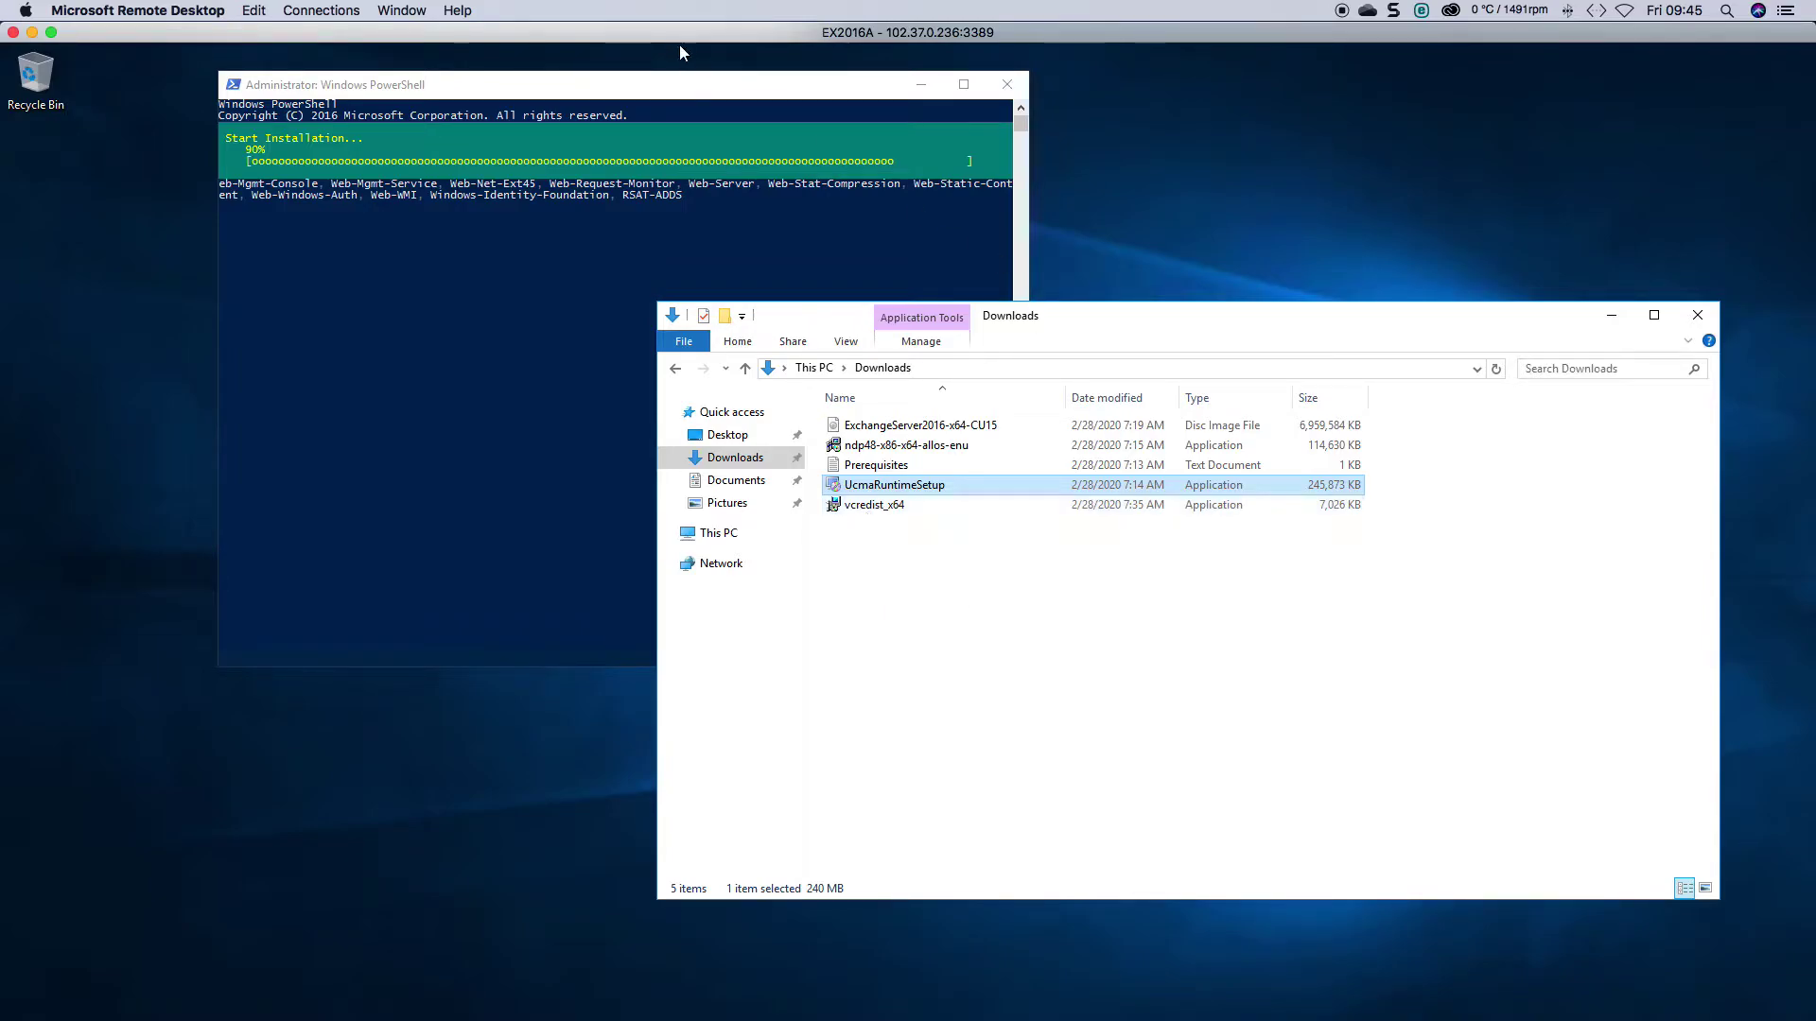
pyautogui.click(706, 85)
pyautogui.moveTo(706, 85); pyautogui.dragTo(606, 86)
pyautogui.click(1130, 335)
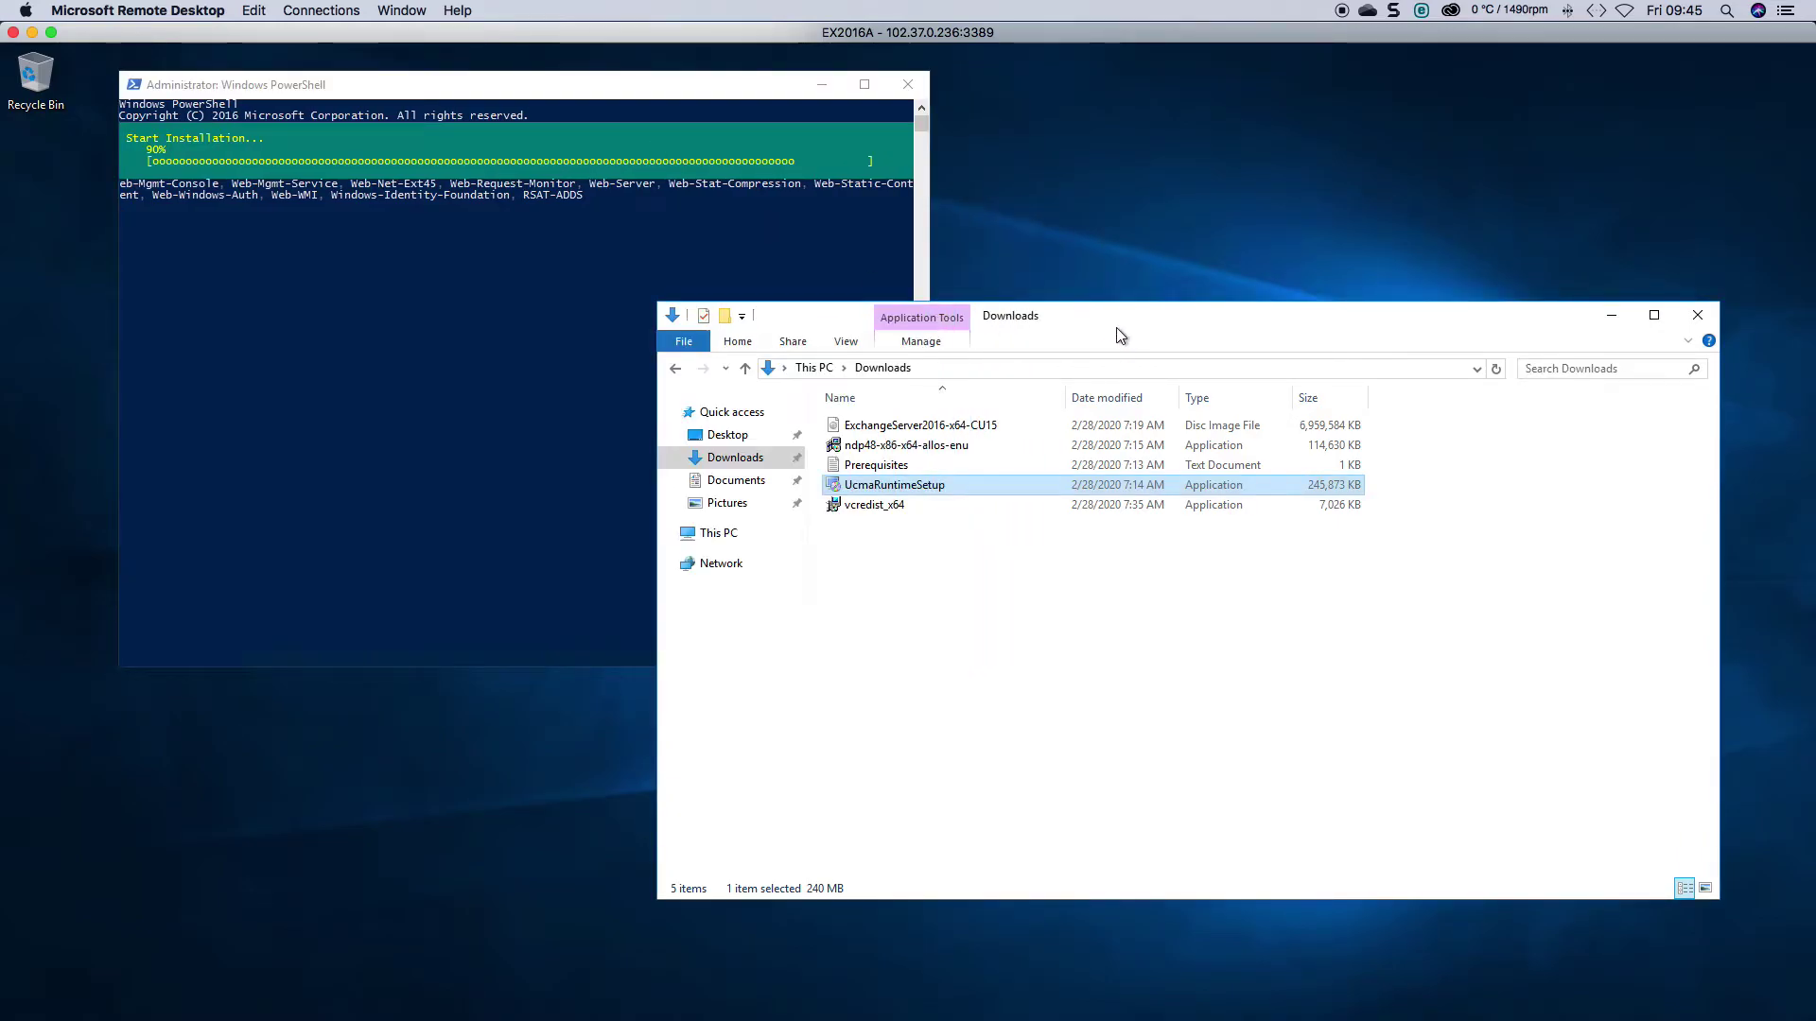
pyautogui.moveTo(1123, 333); pyautogui.dragTo(1210, 310)
# Step: Check the Restart Needed and Success results of the feature installation and close PowerShell
pyautogui.click(743, 97)
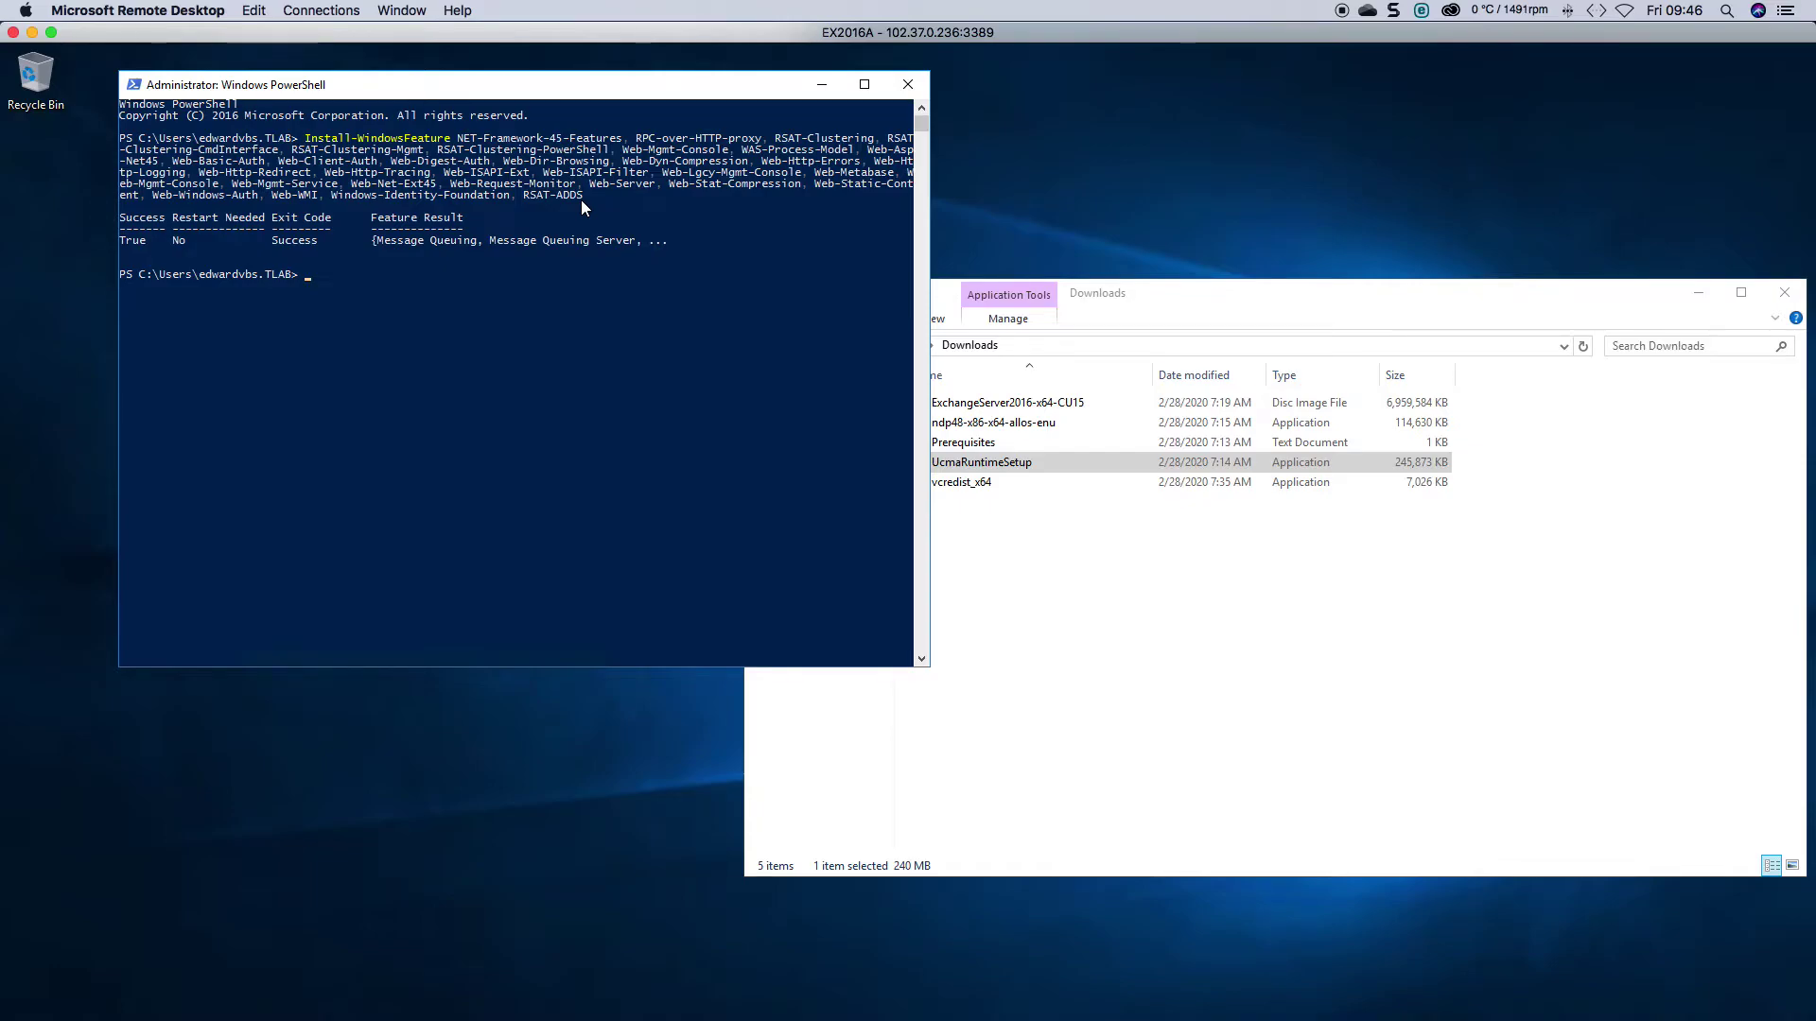
pyautogui.moveTo(167, 244); pyautogui.dragTo(199, 239)
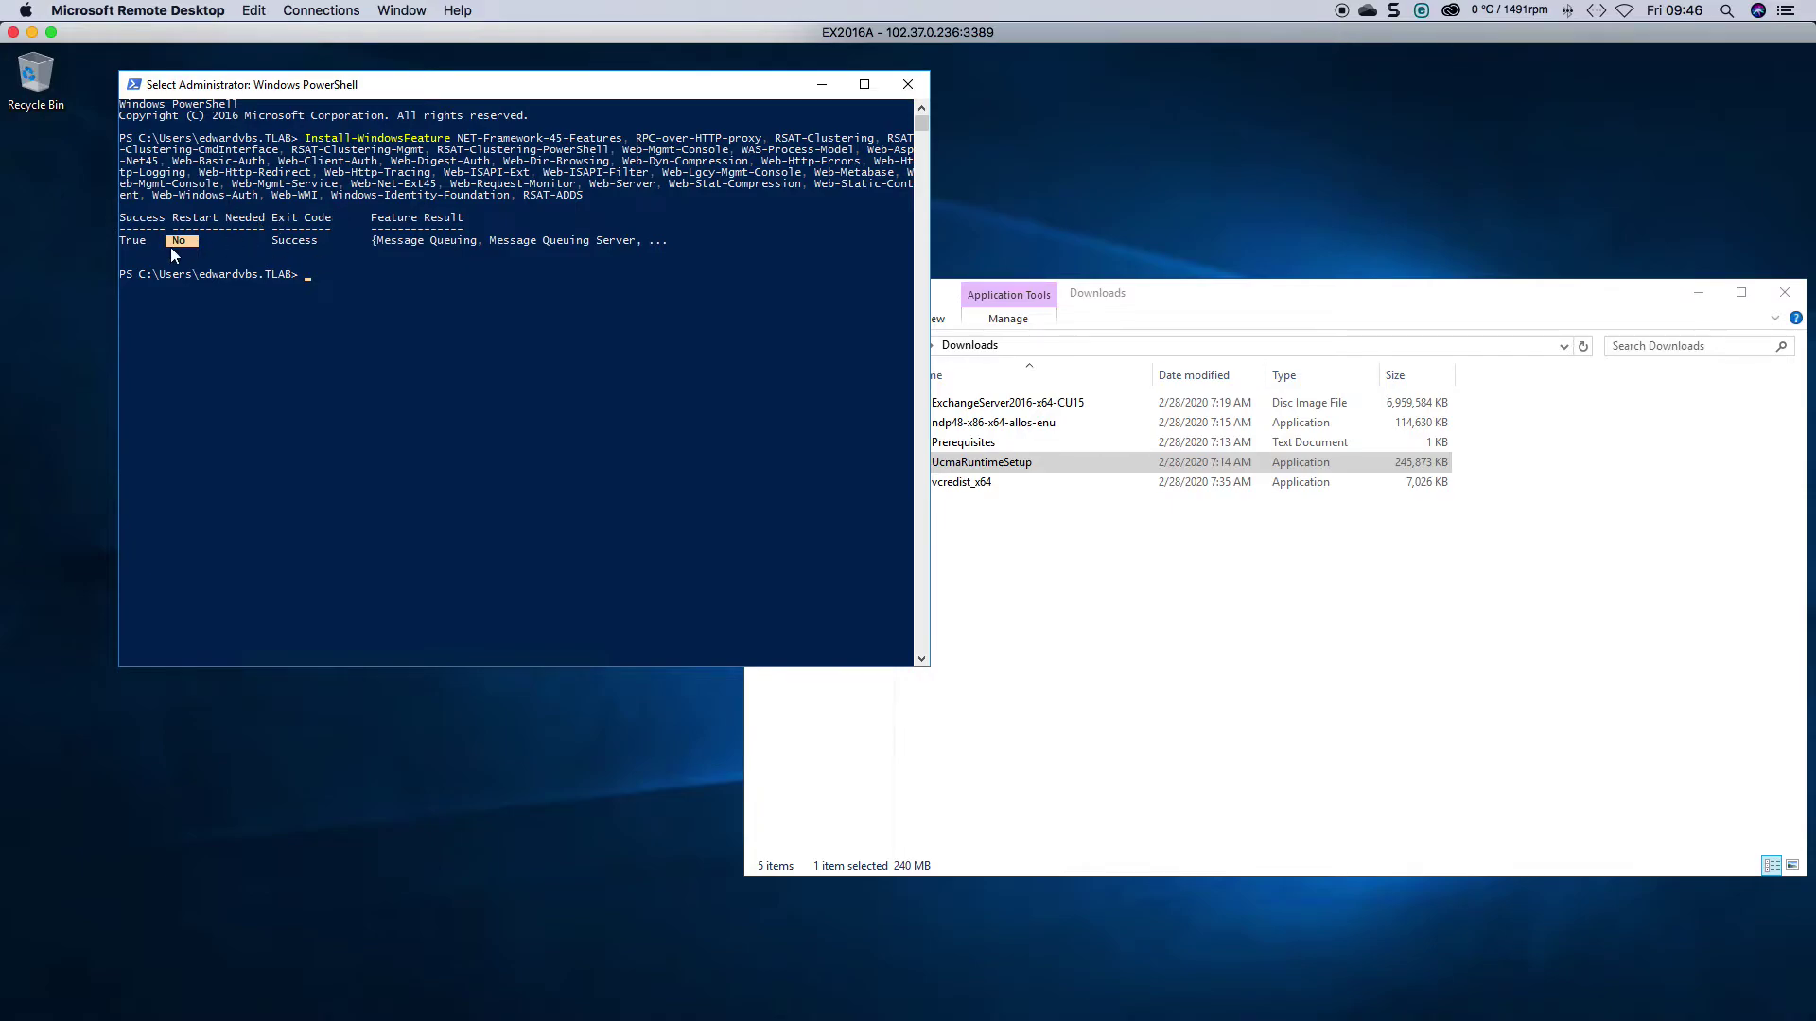
pyautogui.moveTo(123, 238); pyautogui.dragTo(146, 238)
pyautogui.click(908, 84)
# Step: Run UcmaRuntimeSetup and install the Unified Communications Managed API 4.0 Runtime, accepting the license terms
pyautogui.doubleClick(983, 463)
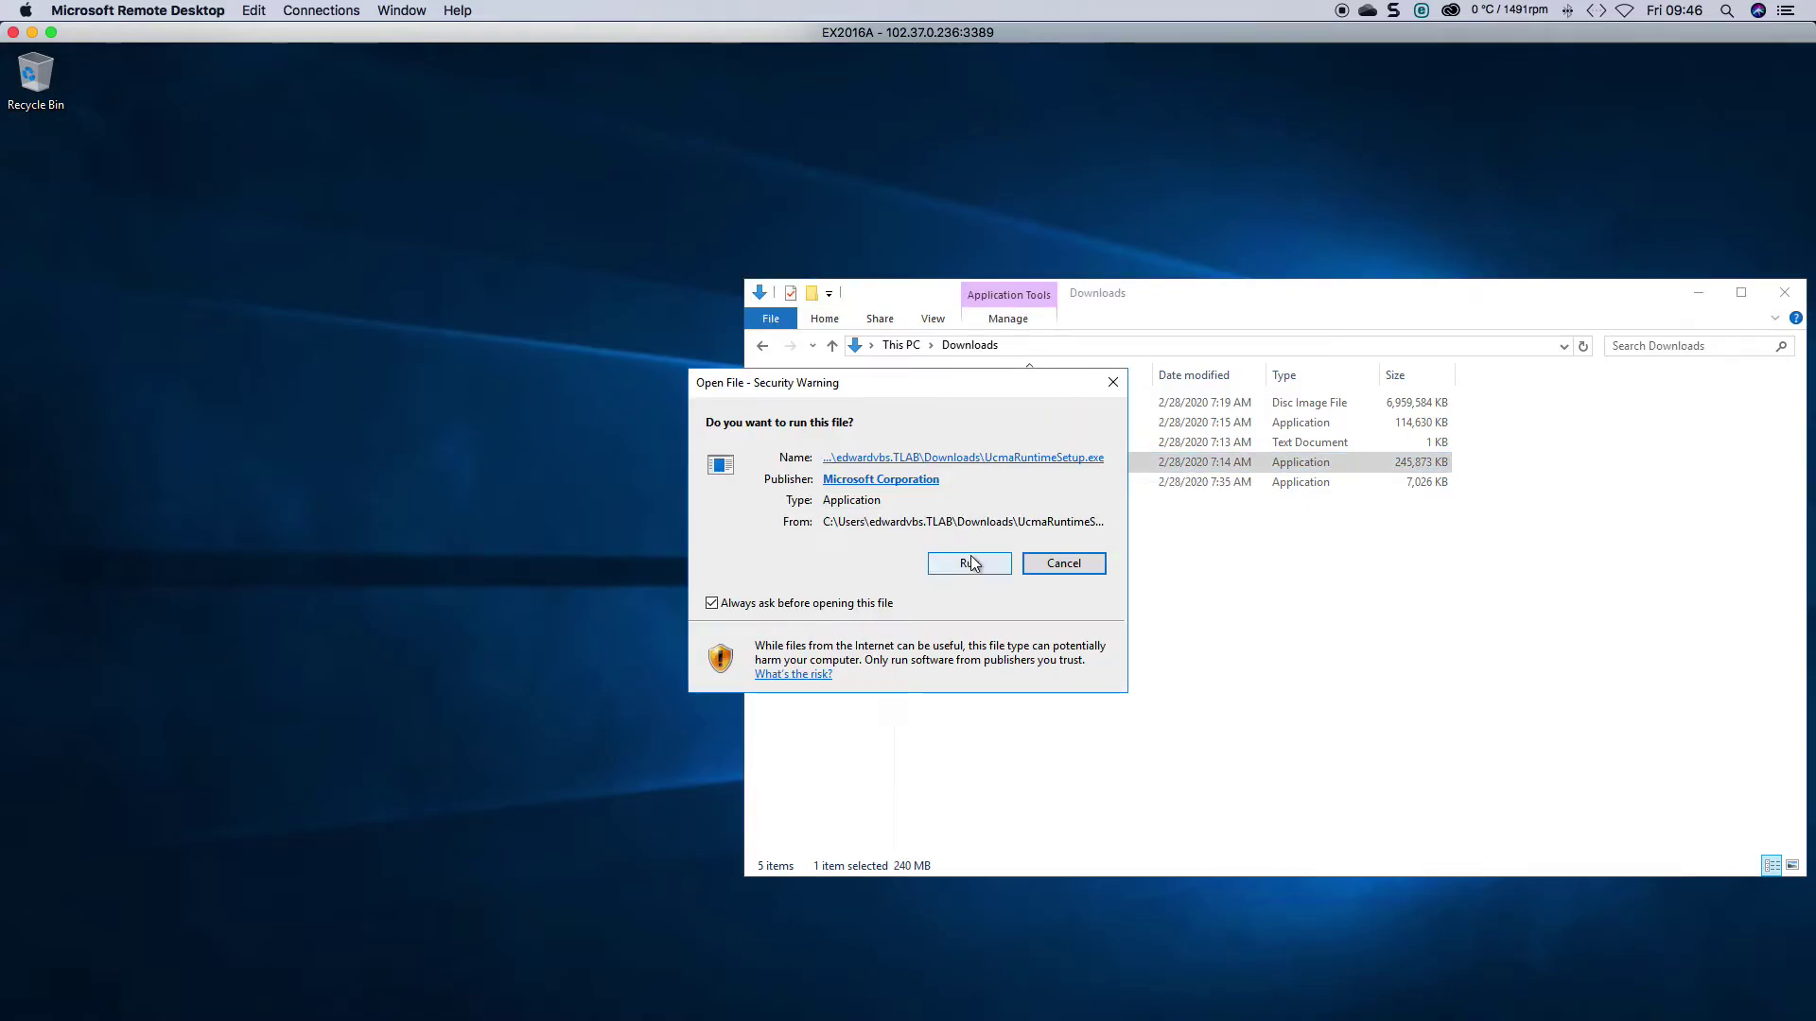
pyautogui.click(974, 563)
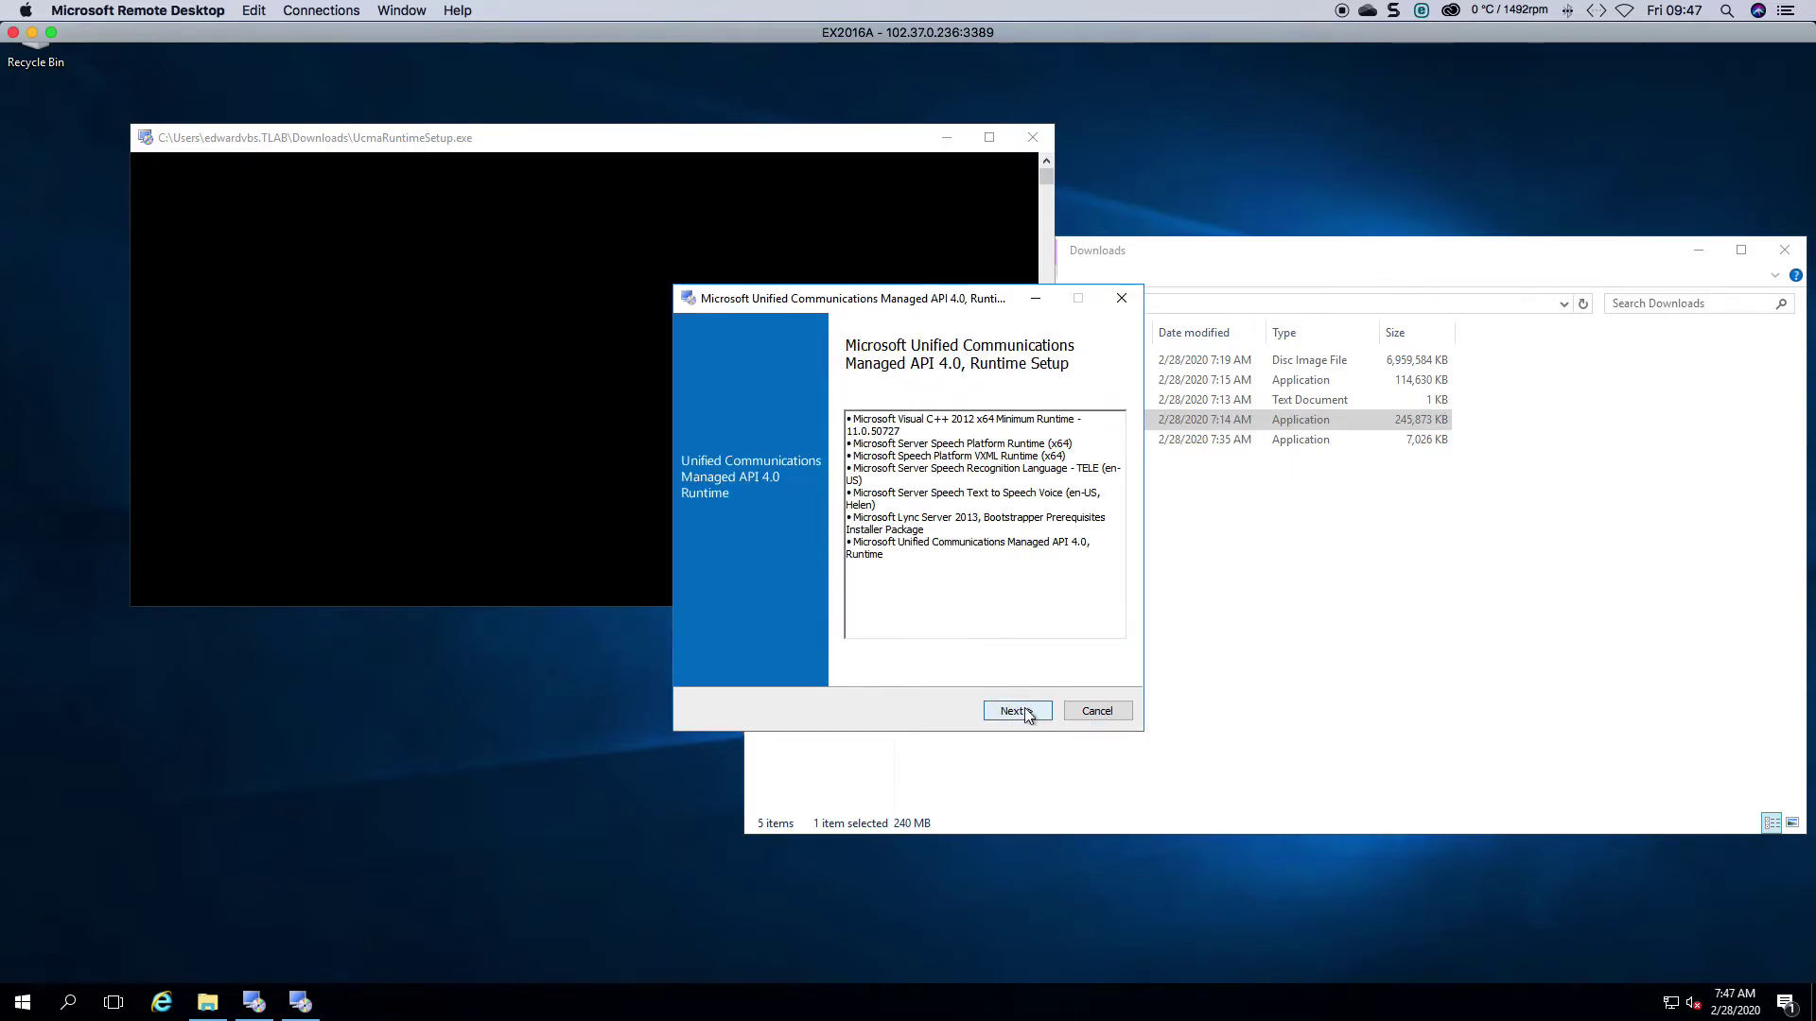
pyautogui.click(1016, 712)
pyautogui.click(823, 556)
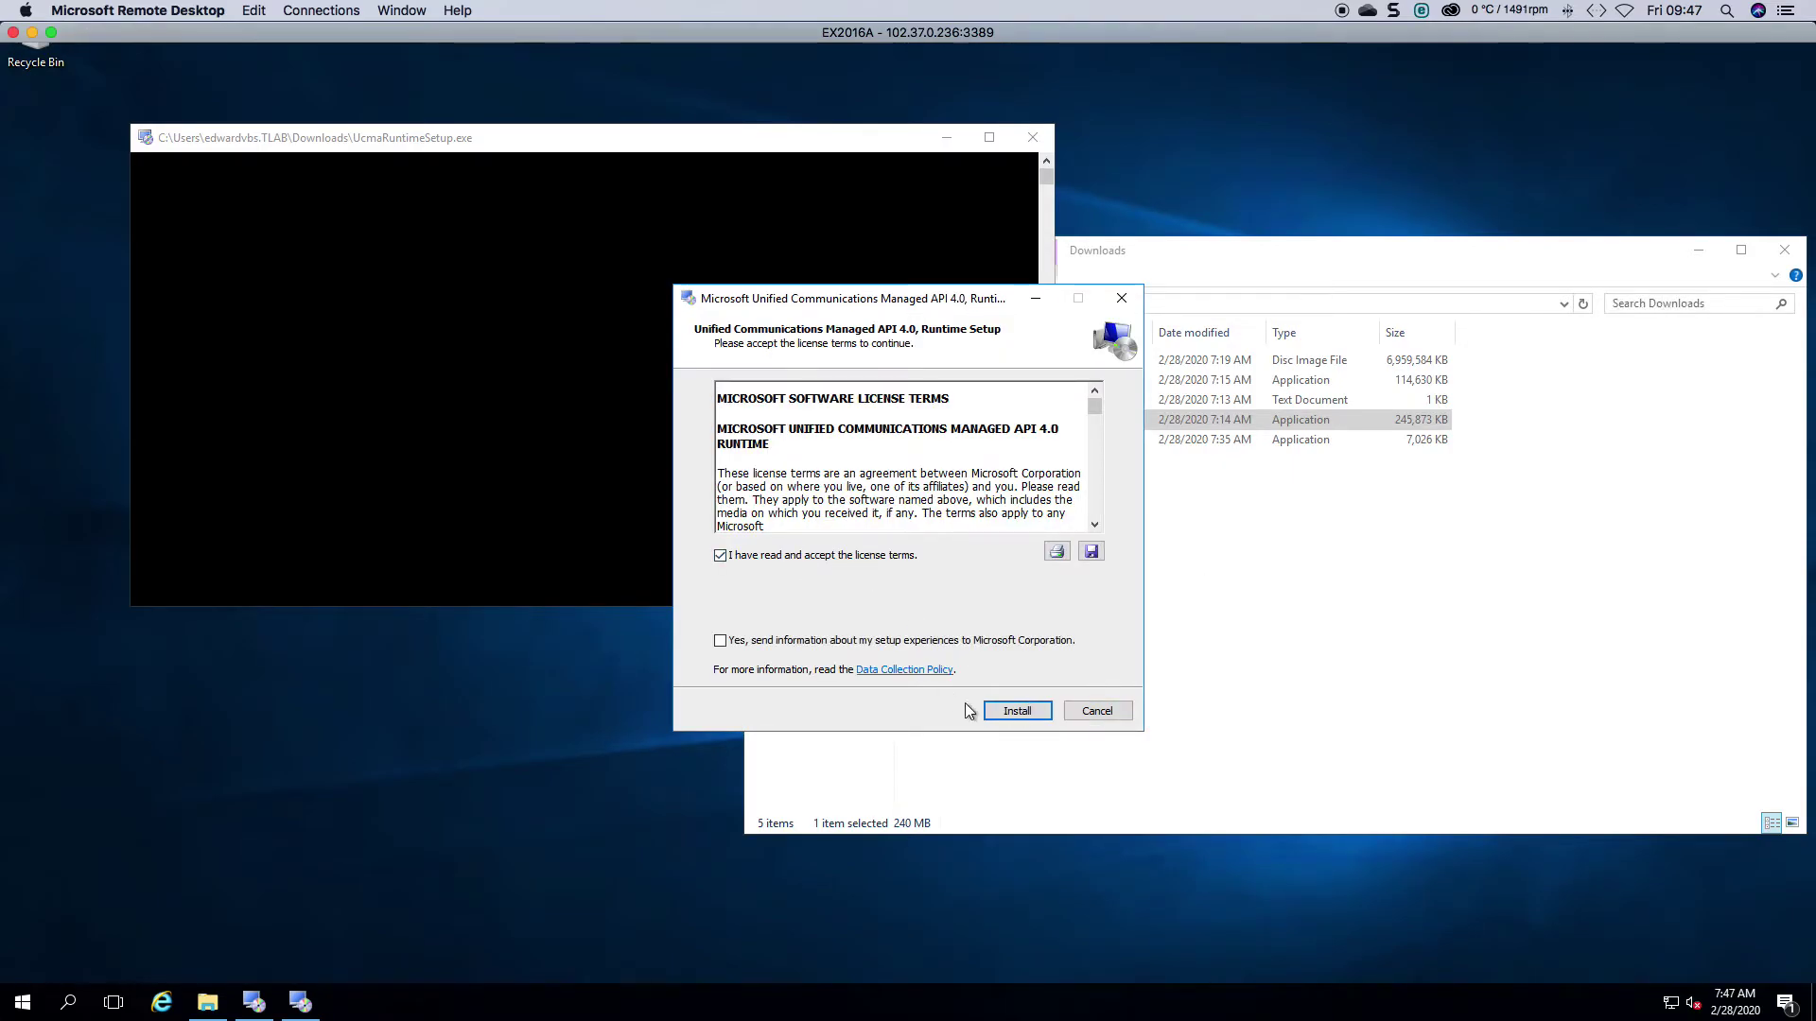
pyautogui.click(1018, 711)
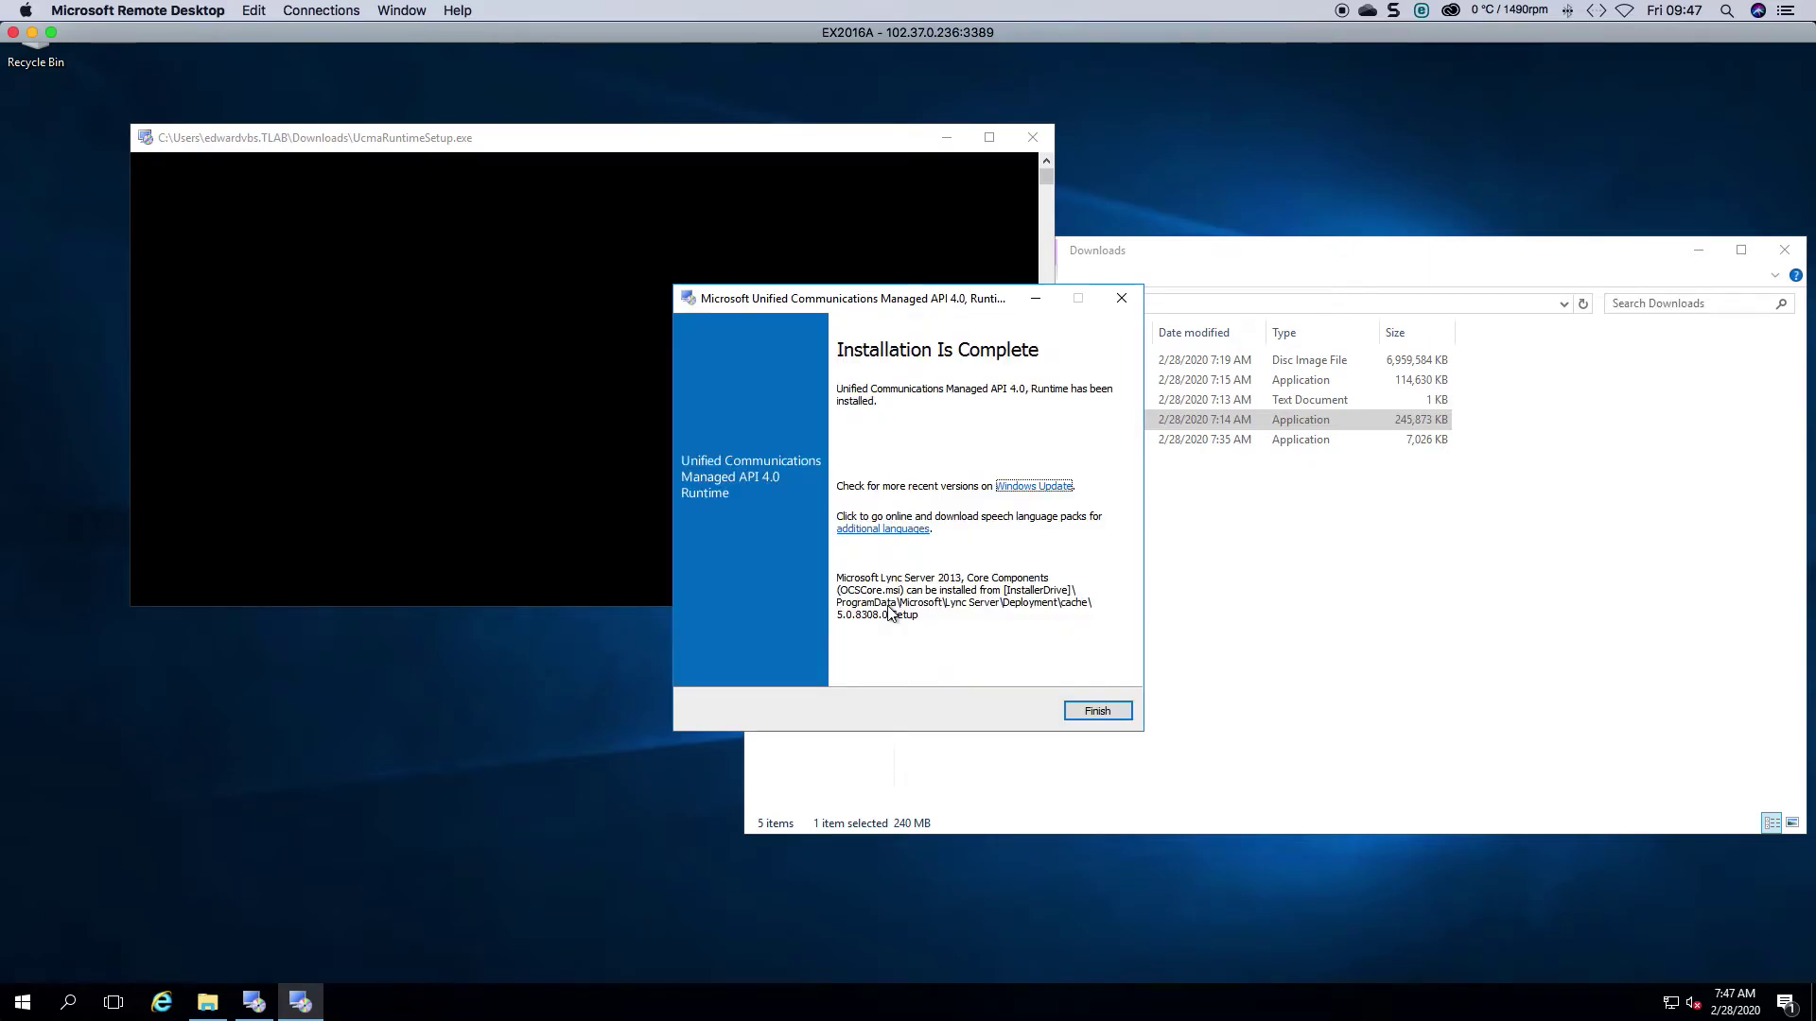
pyautogui.click(1117, 711)
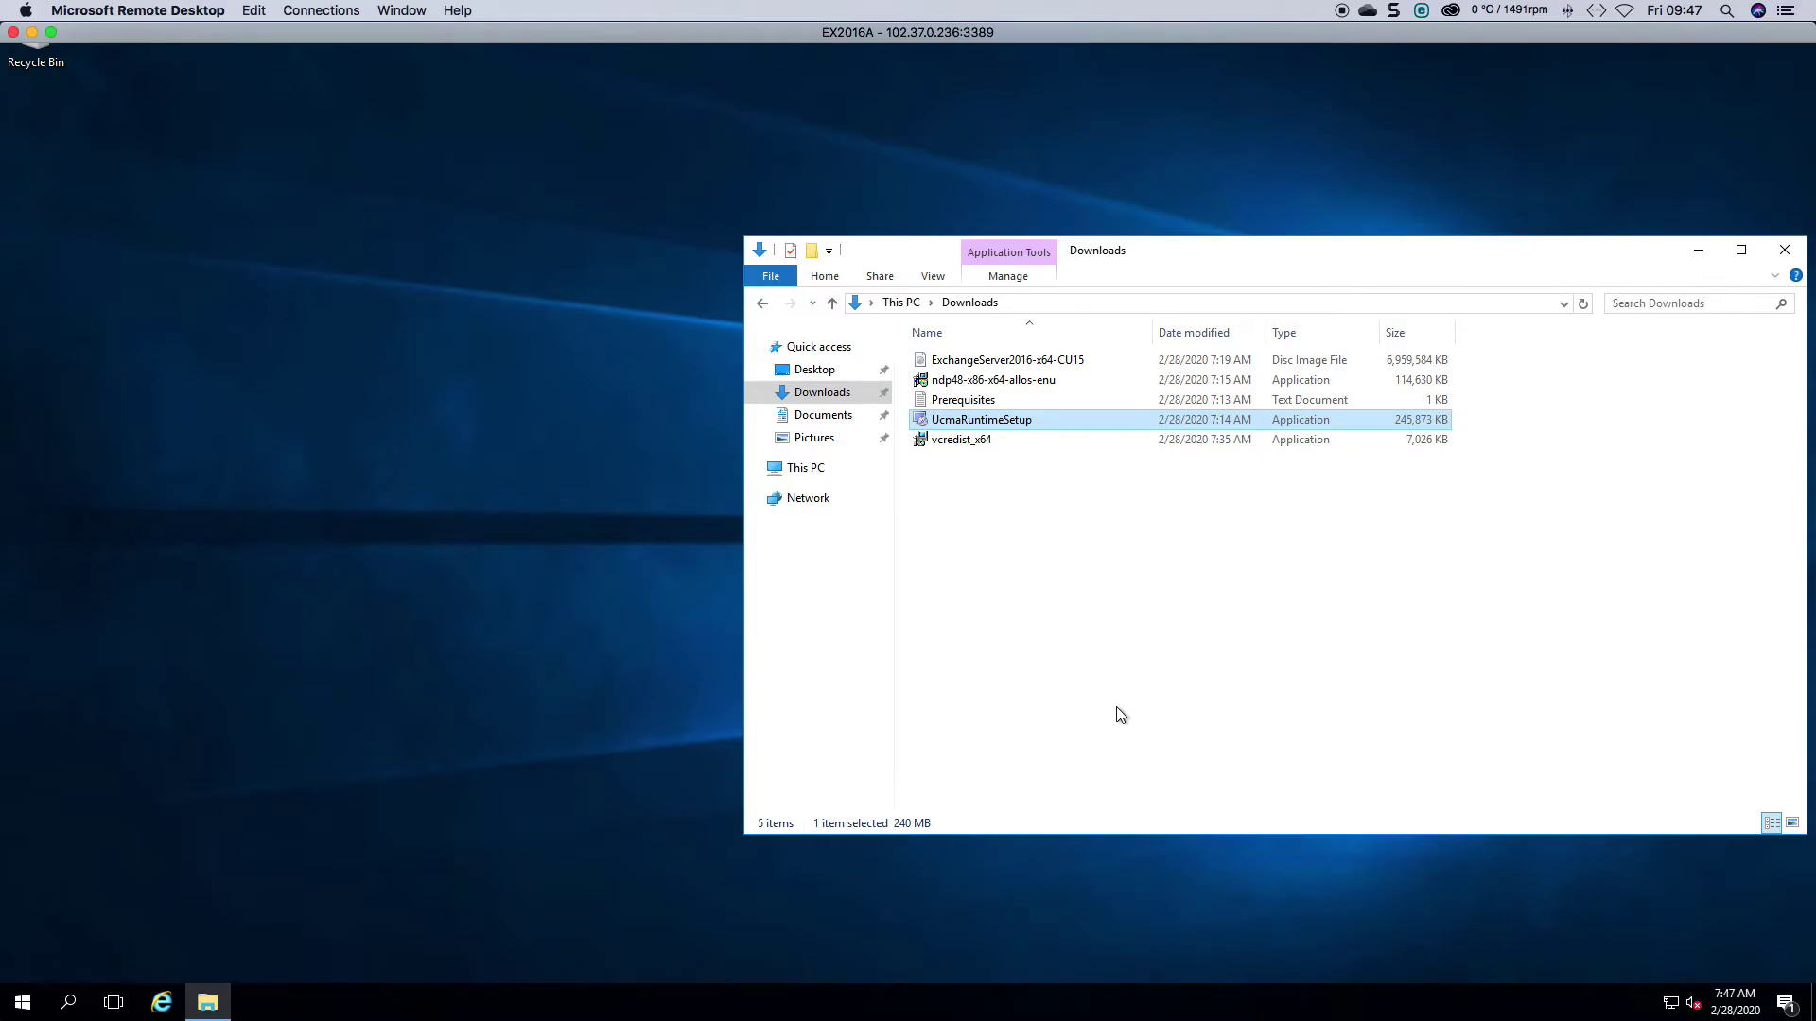
# Step: Run vcredist_x64 and install the Microsoft Visual C++ 2013 Redistributable (x64), accepting the license terms
pyautogui.doubleClick(962, 440)
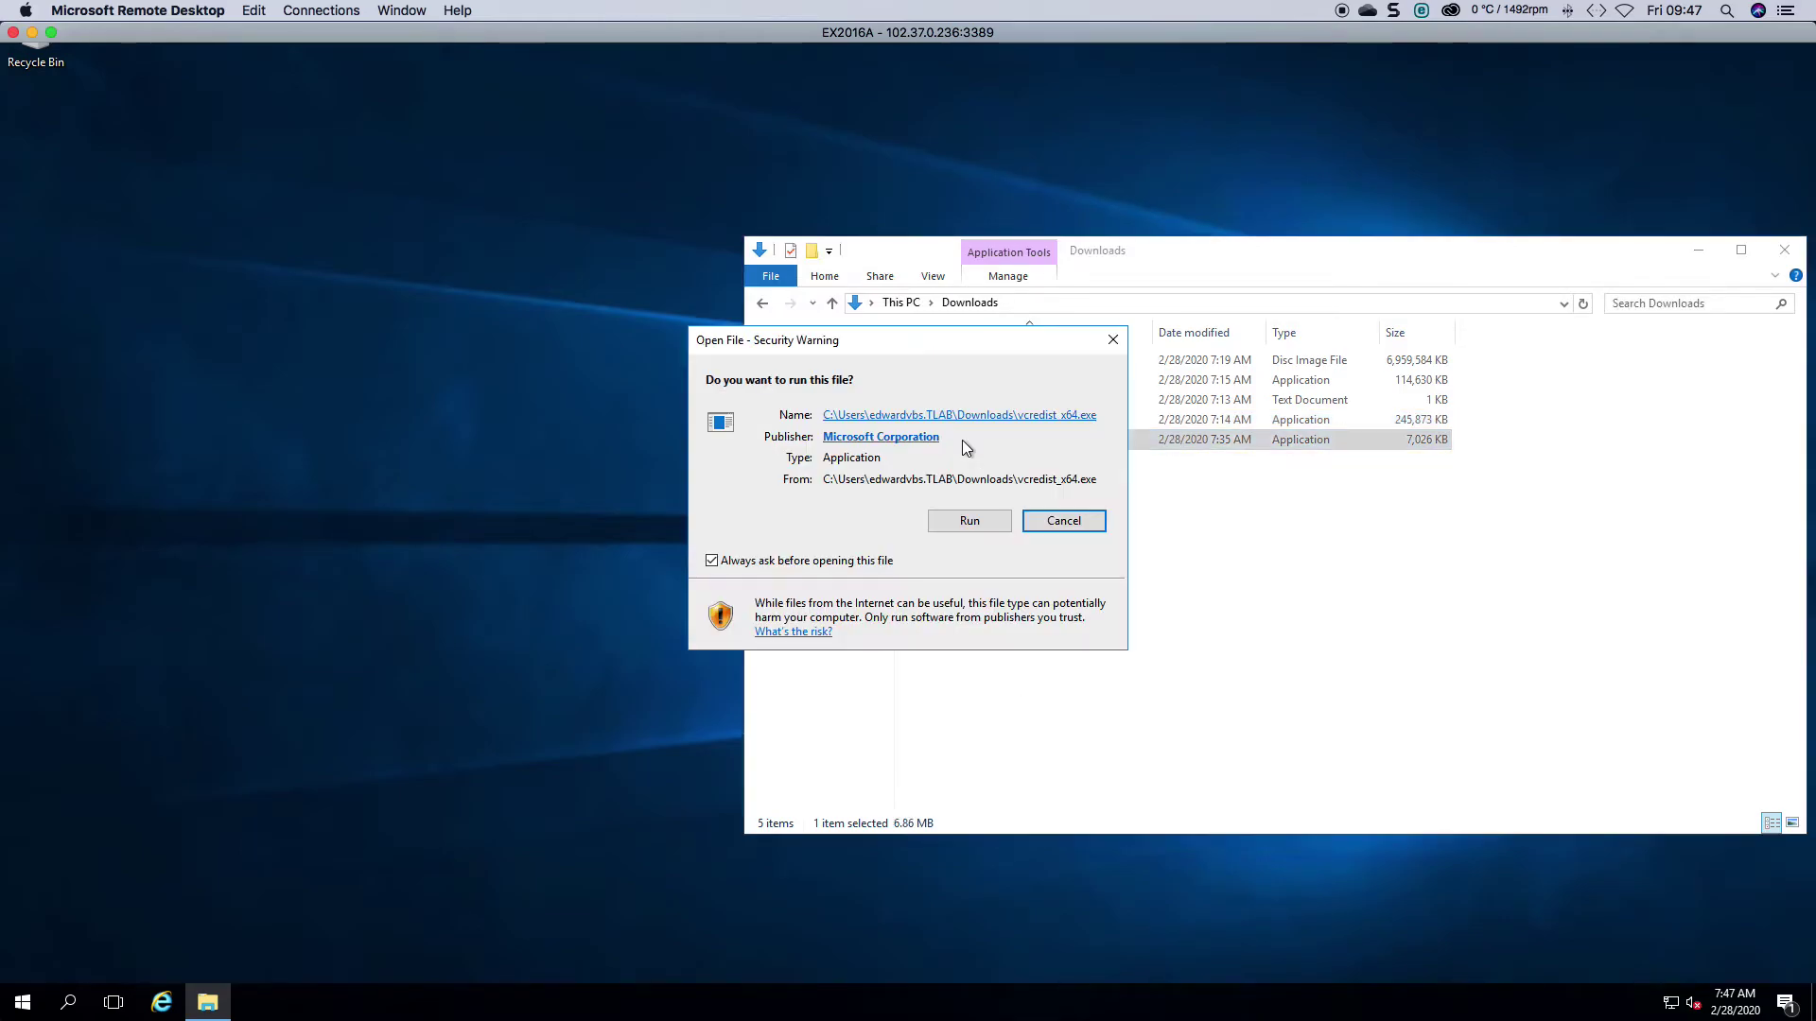
pyautogui.click(971, 517)
pyautogui.click(900, 579)
pyautogui.click(1003, 610)
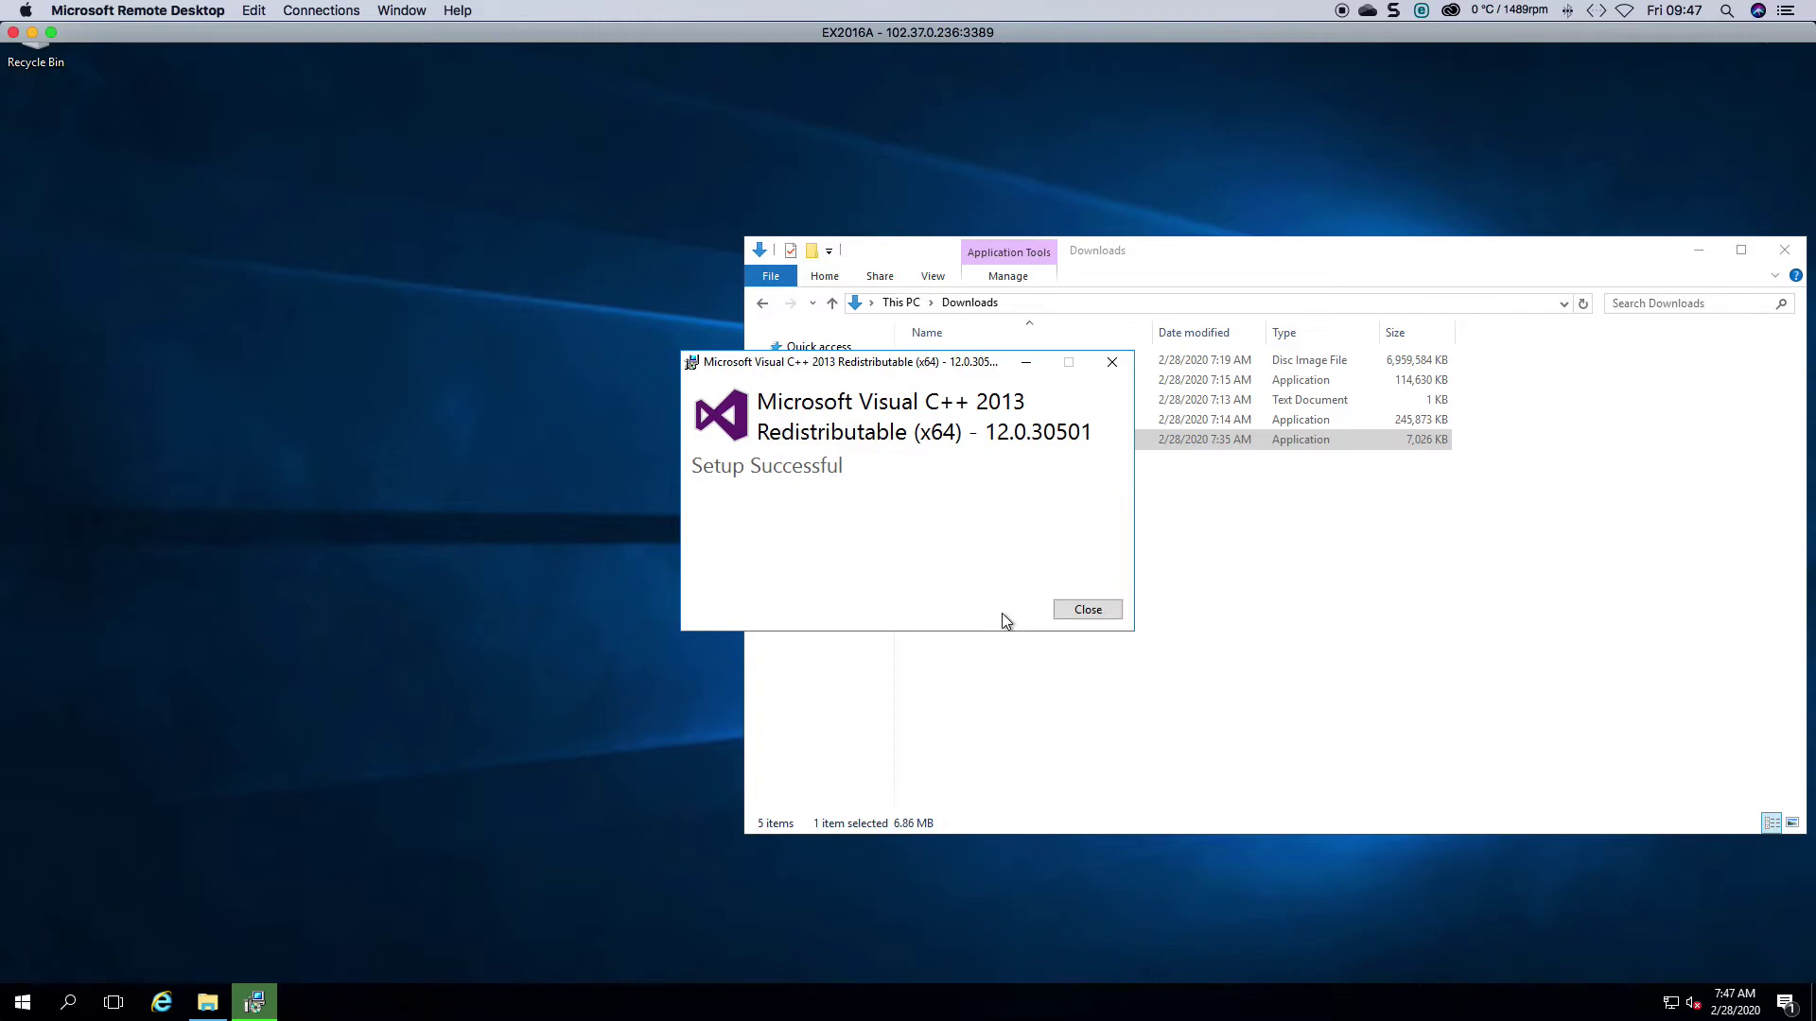
pyautogui.click(1086, 610)
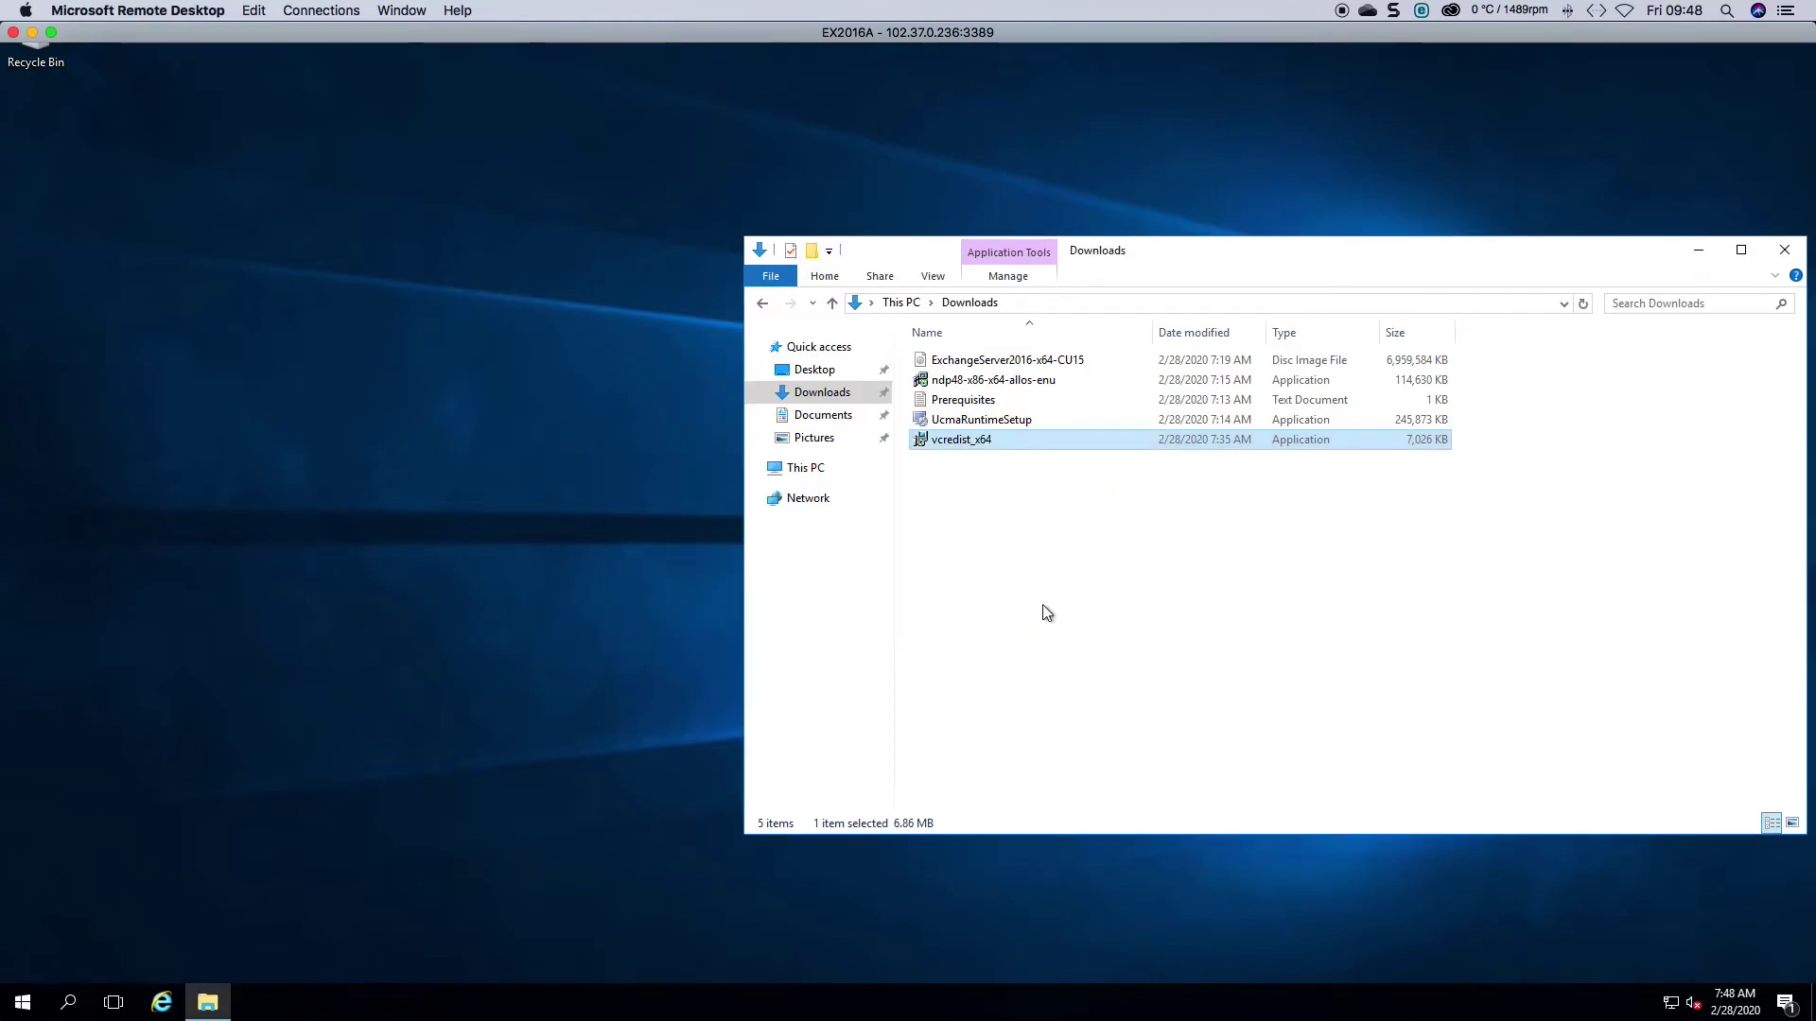
pyautogui.click(1079, 618)
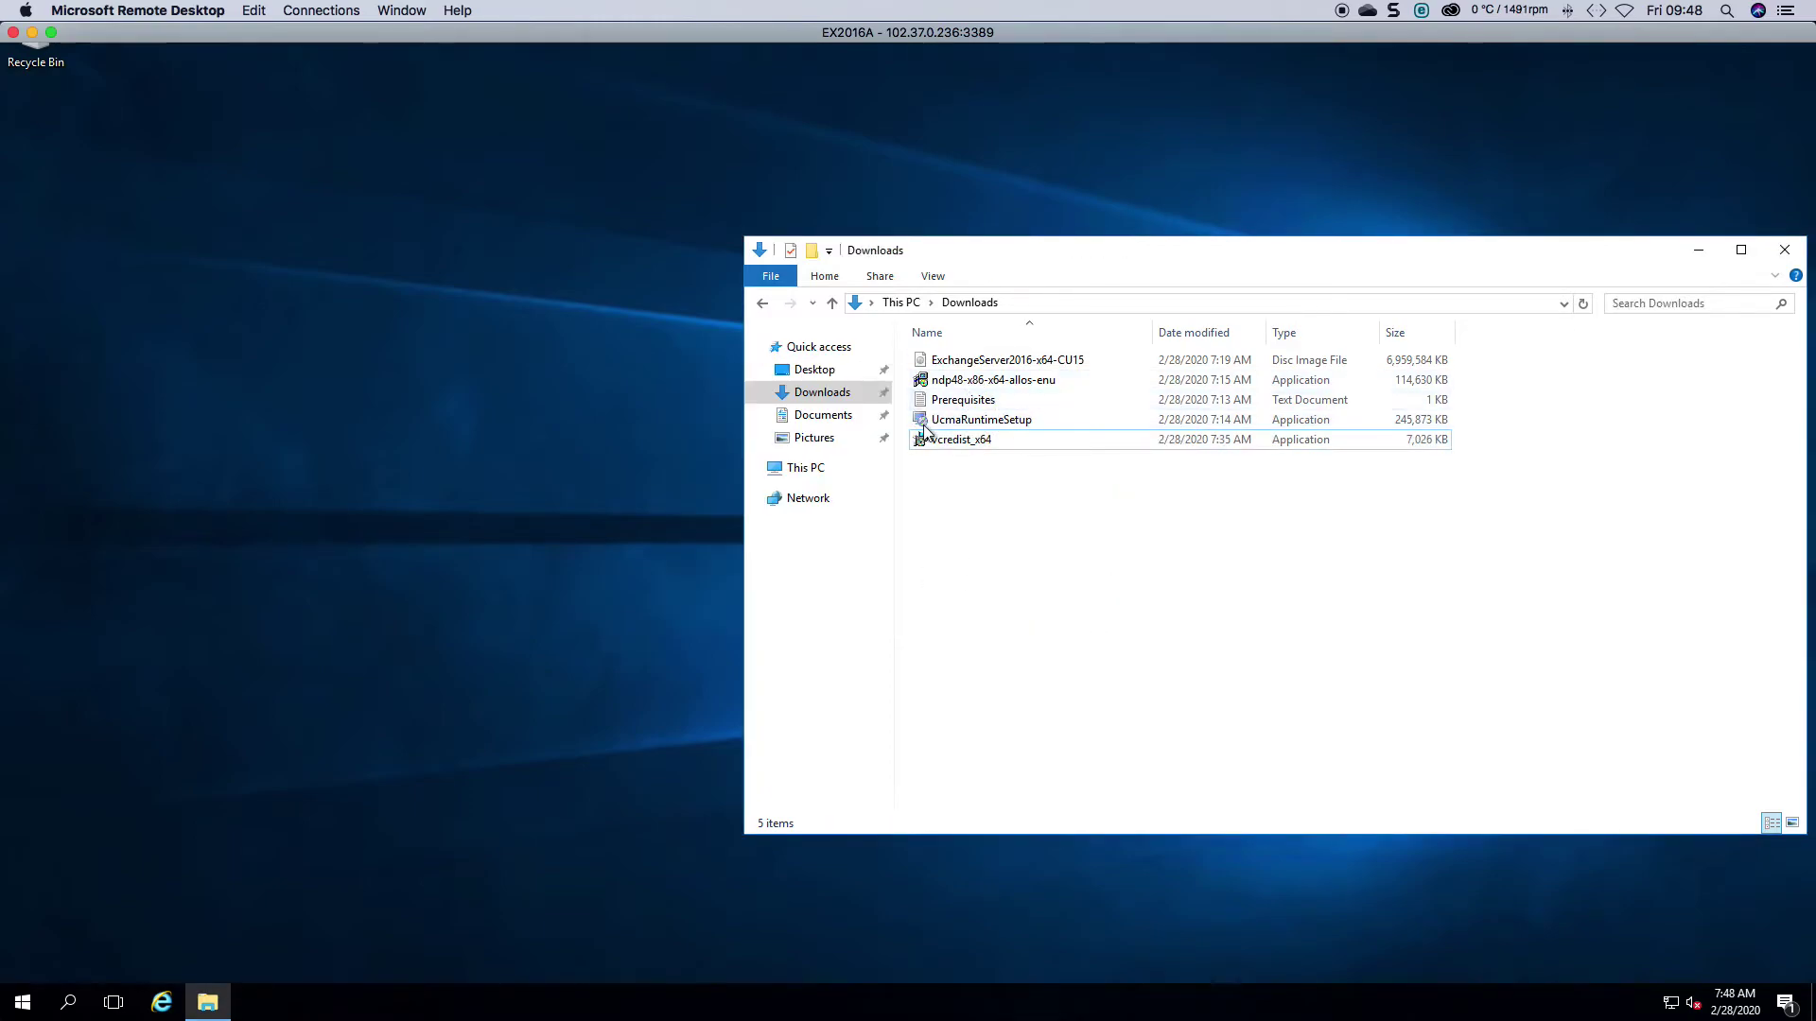
# Step: Run ndp48-x86-x64-allos-enu and start the .NET Framework 4.8 installation, accepting the license terms and letting Setup close the listed programs
pyautogui.click(1012, 360)
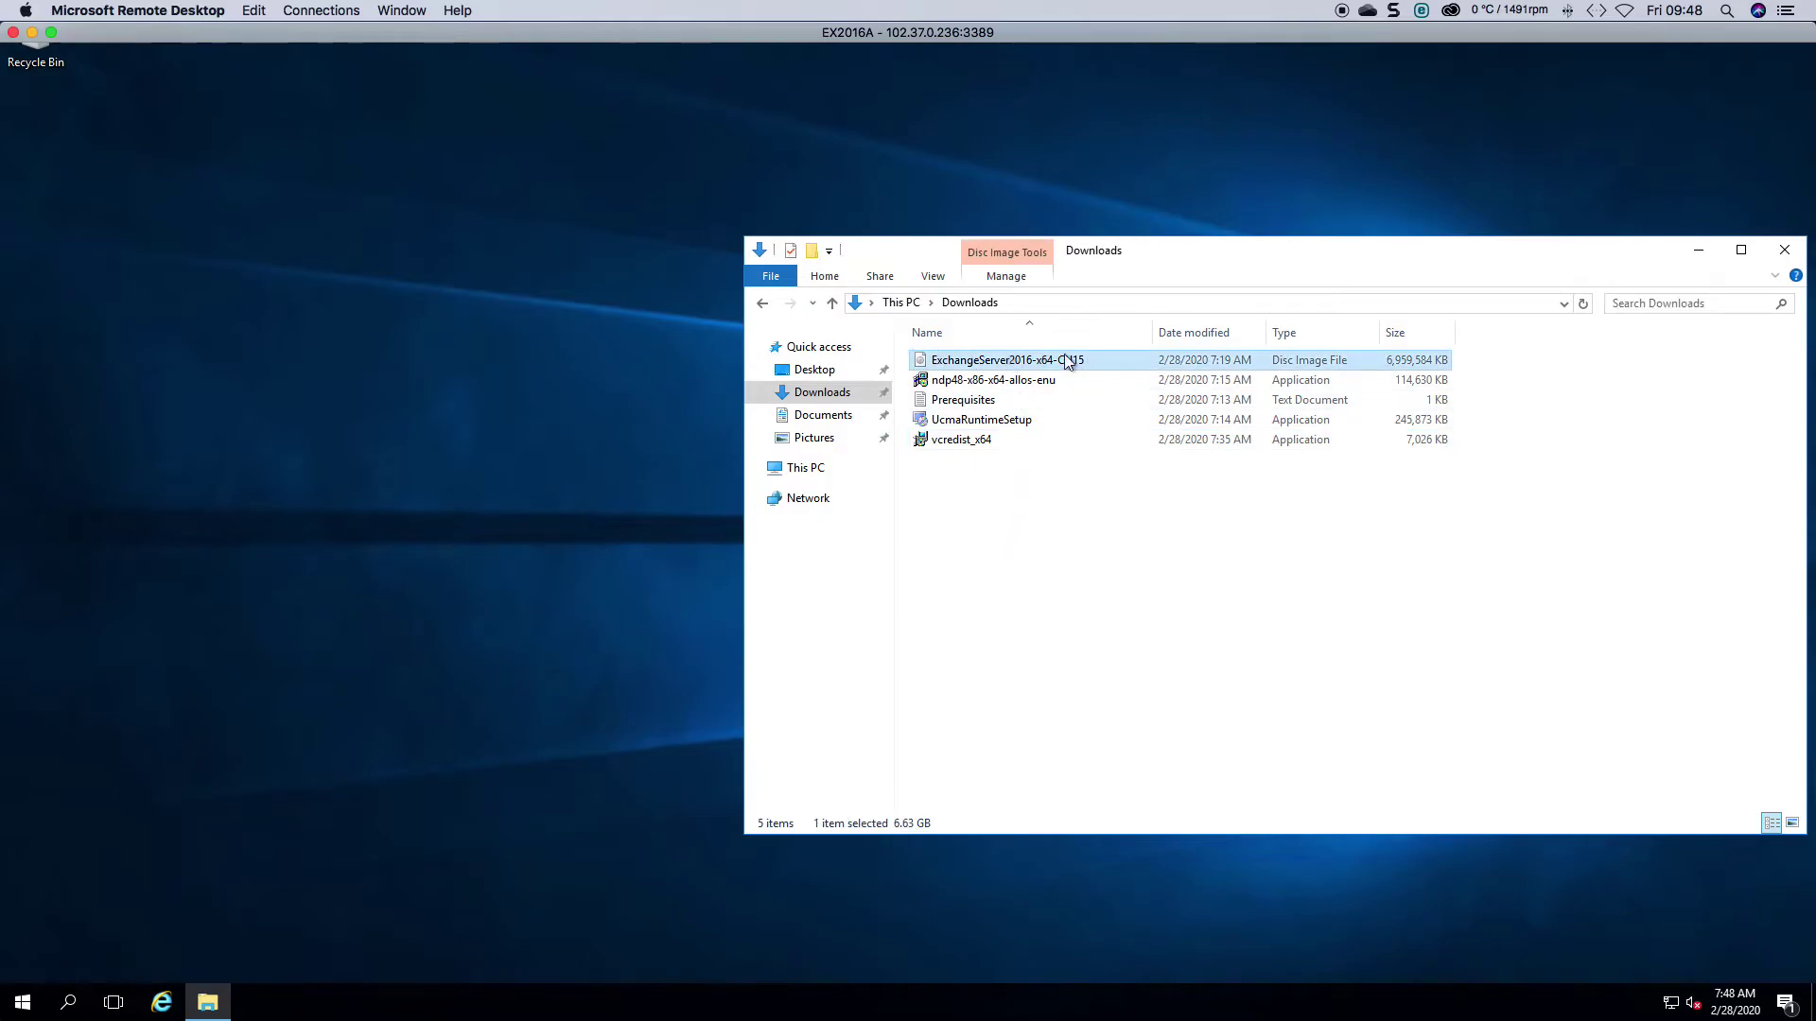
pyautogui.doubleClick(995, 382)
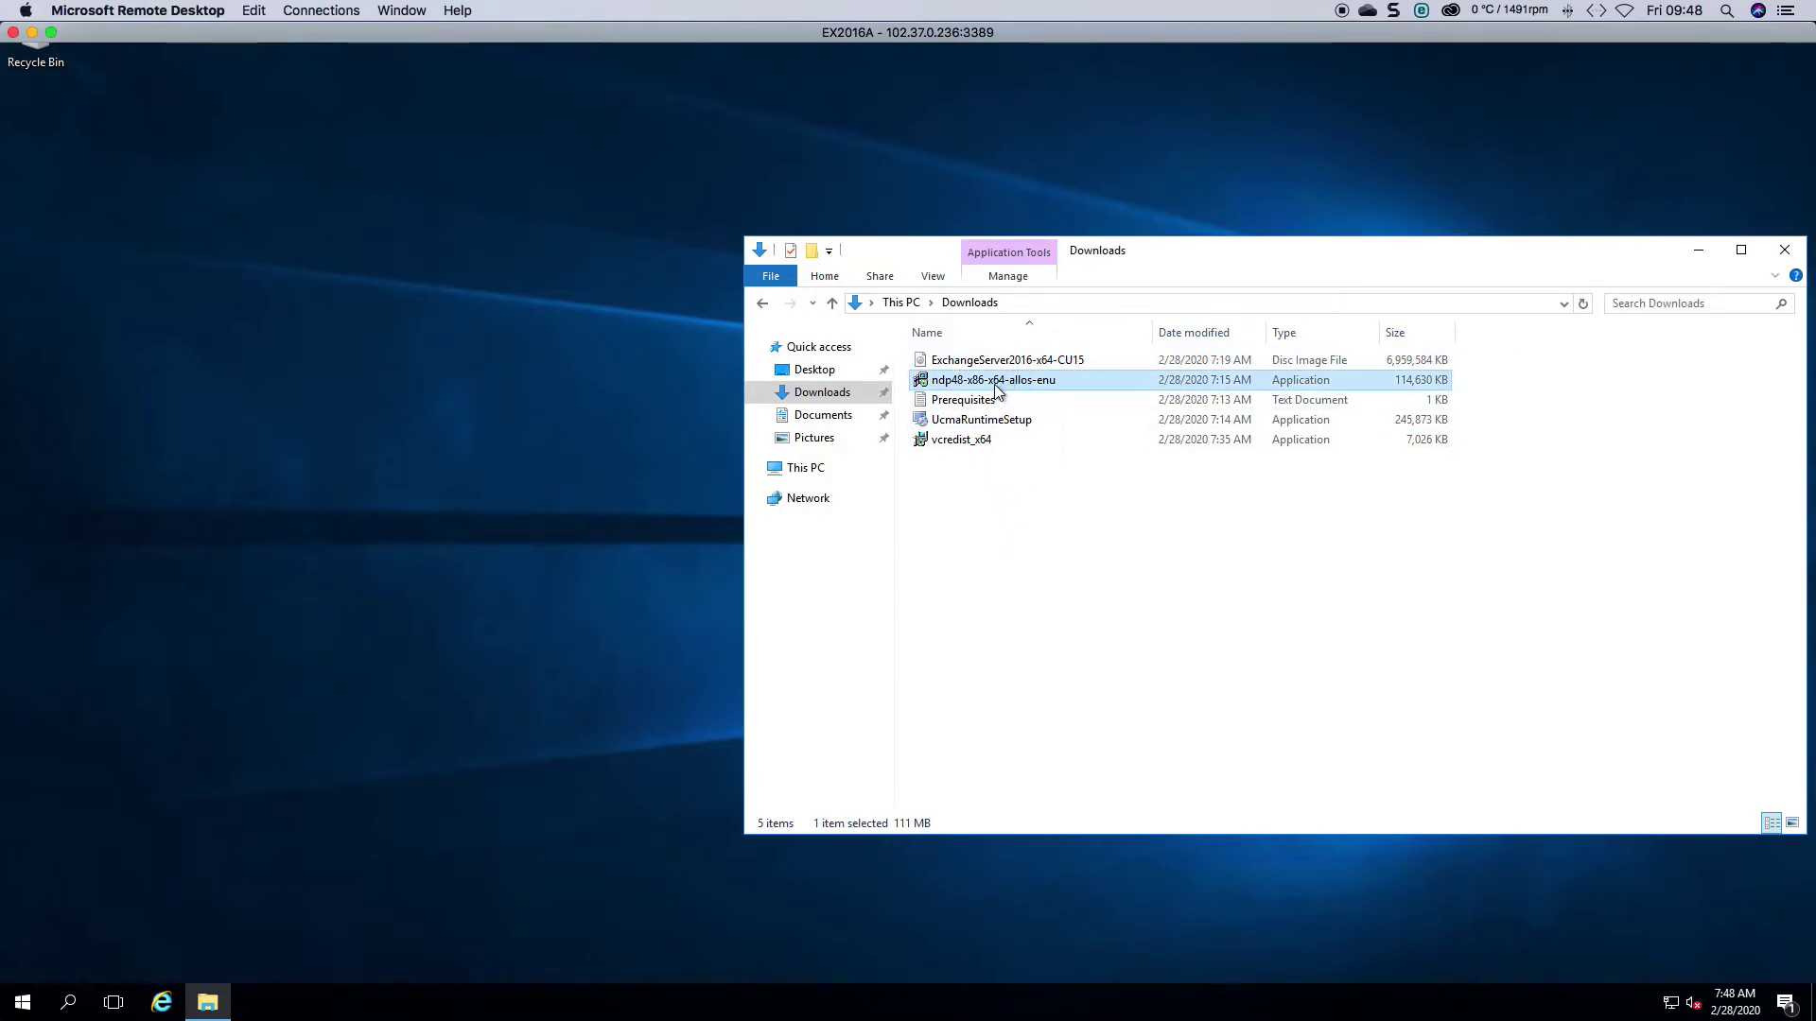
pyautogui.click(984, 521)
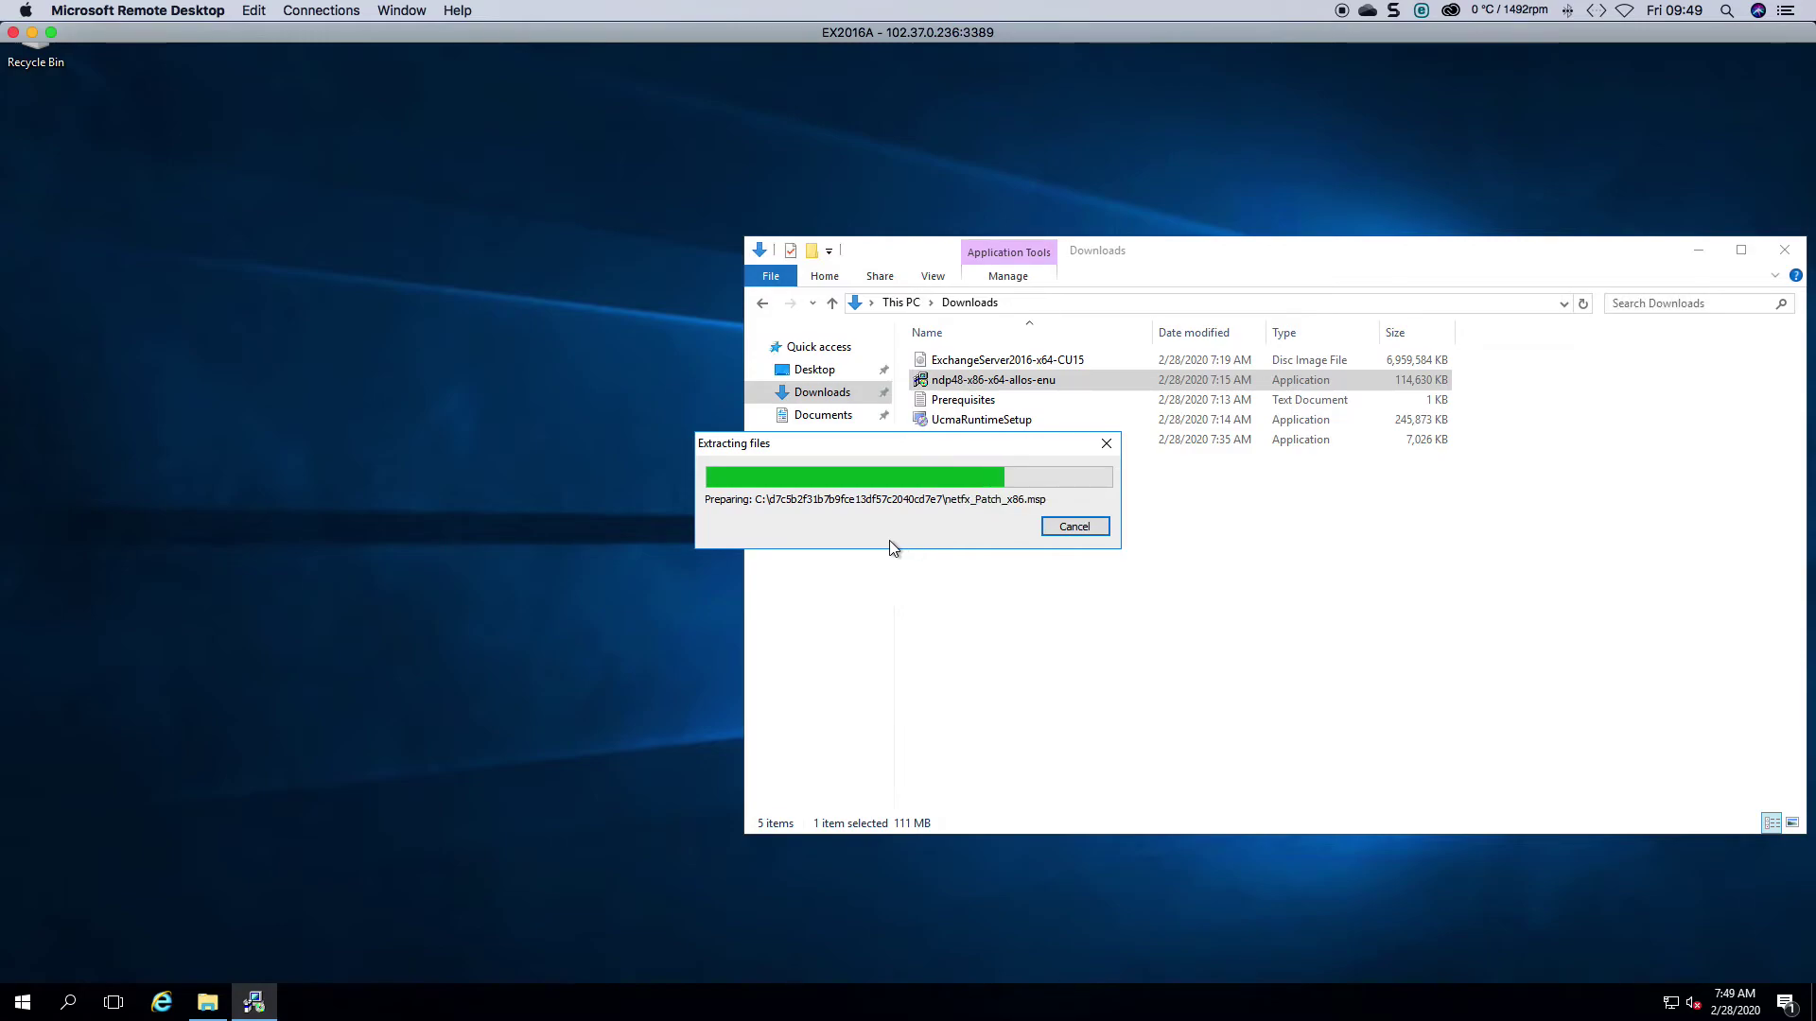
pyautogui.moveTo(942, 448); pyautogui.dragTo(480, 354)
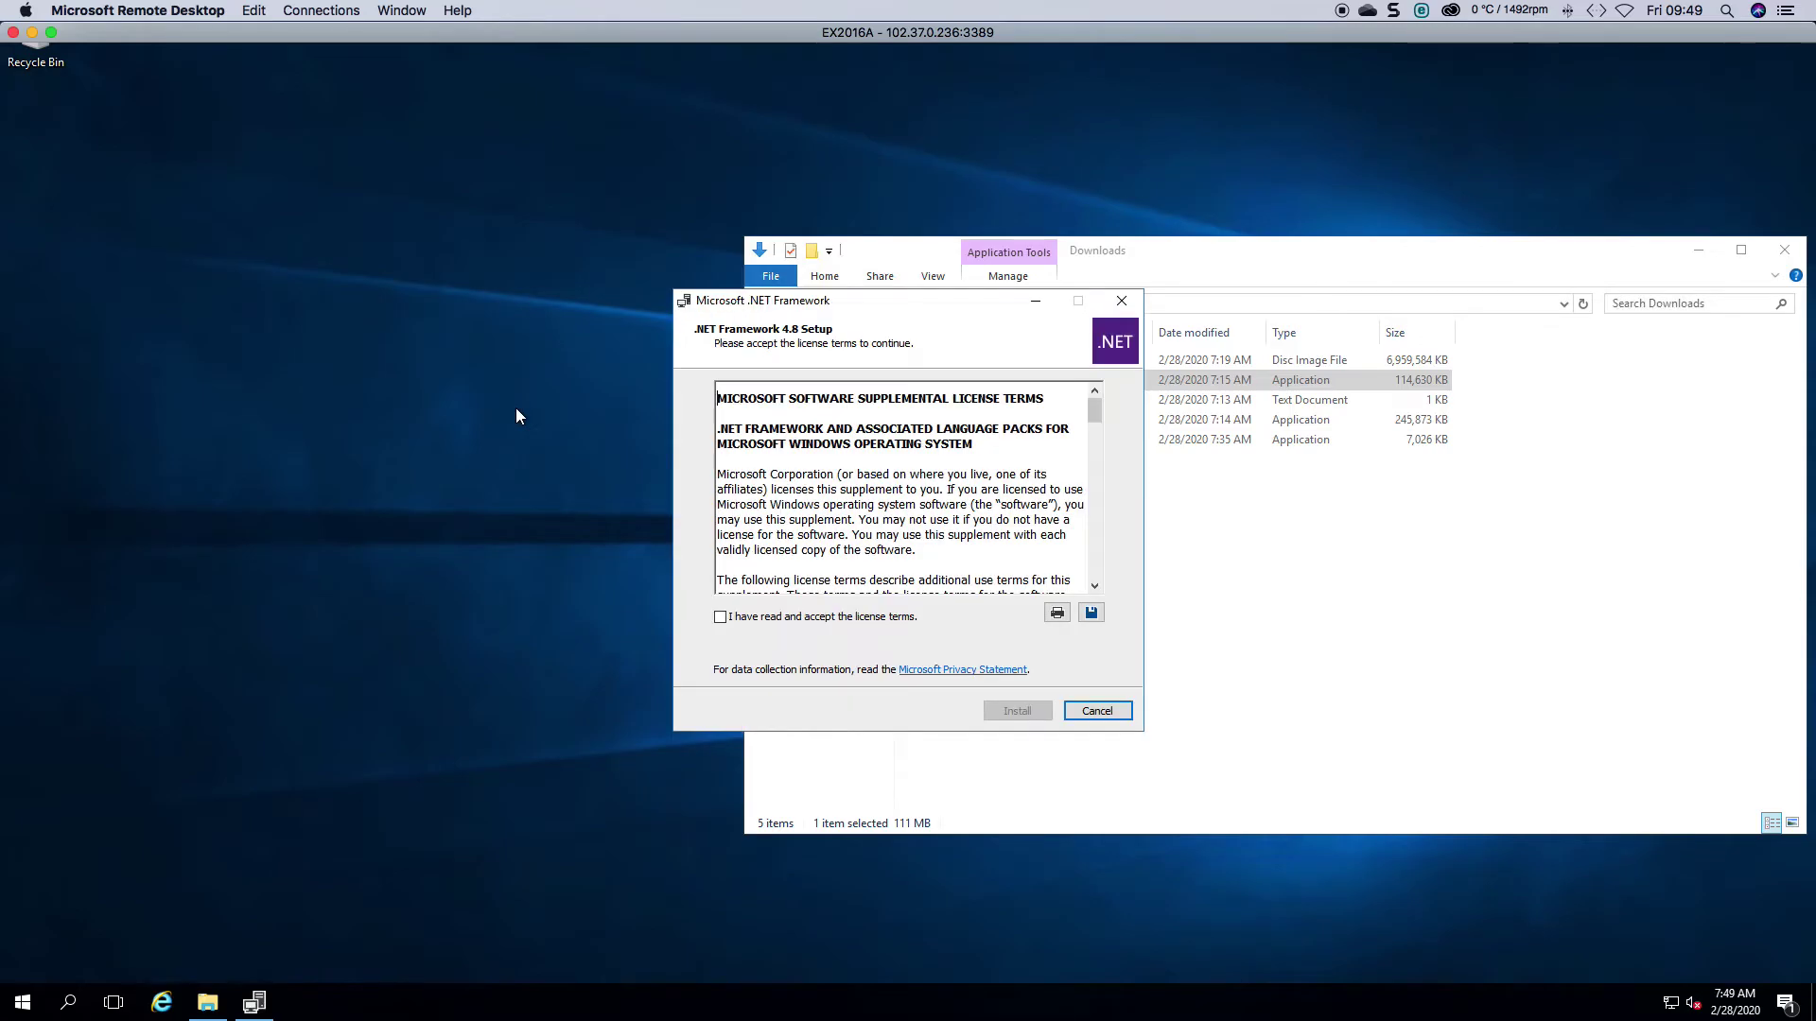
pyautogui.click(831, 617)
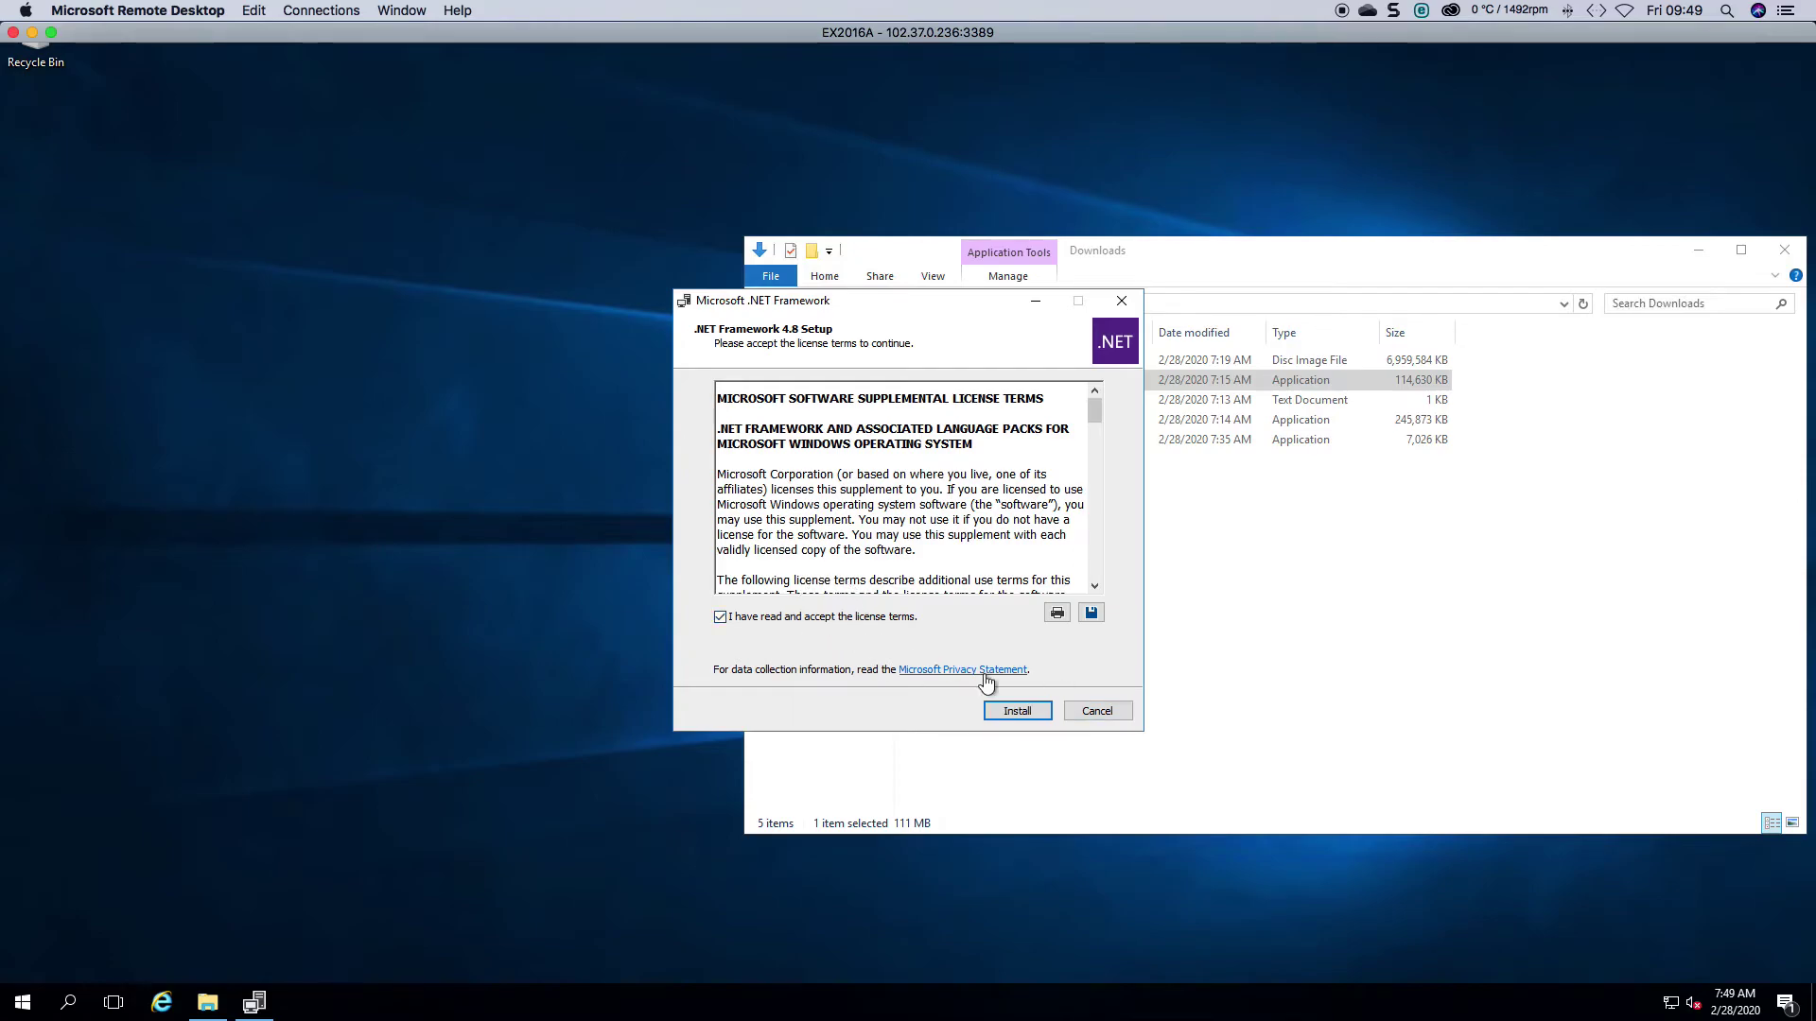
pyautogui.click(1017, 713)
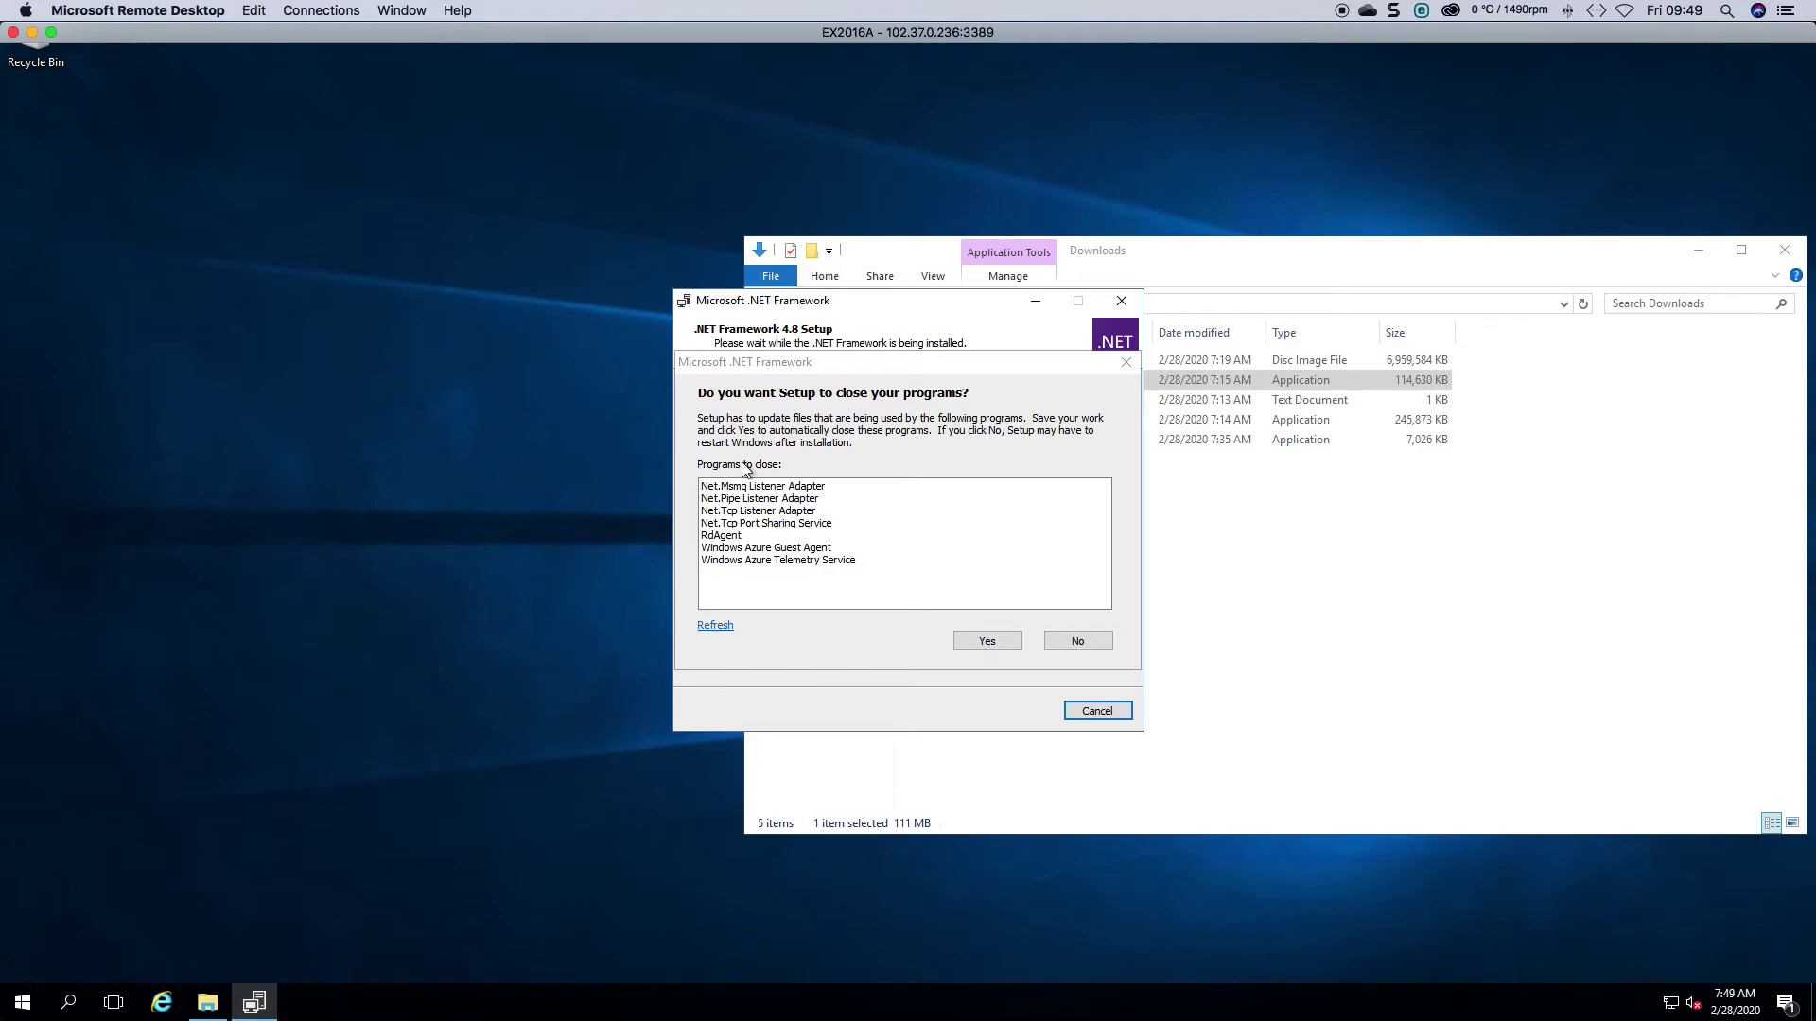
pyautogui.click(984, 642)
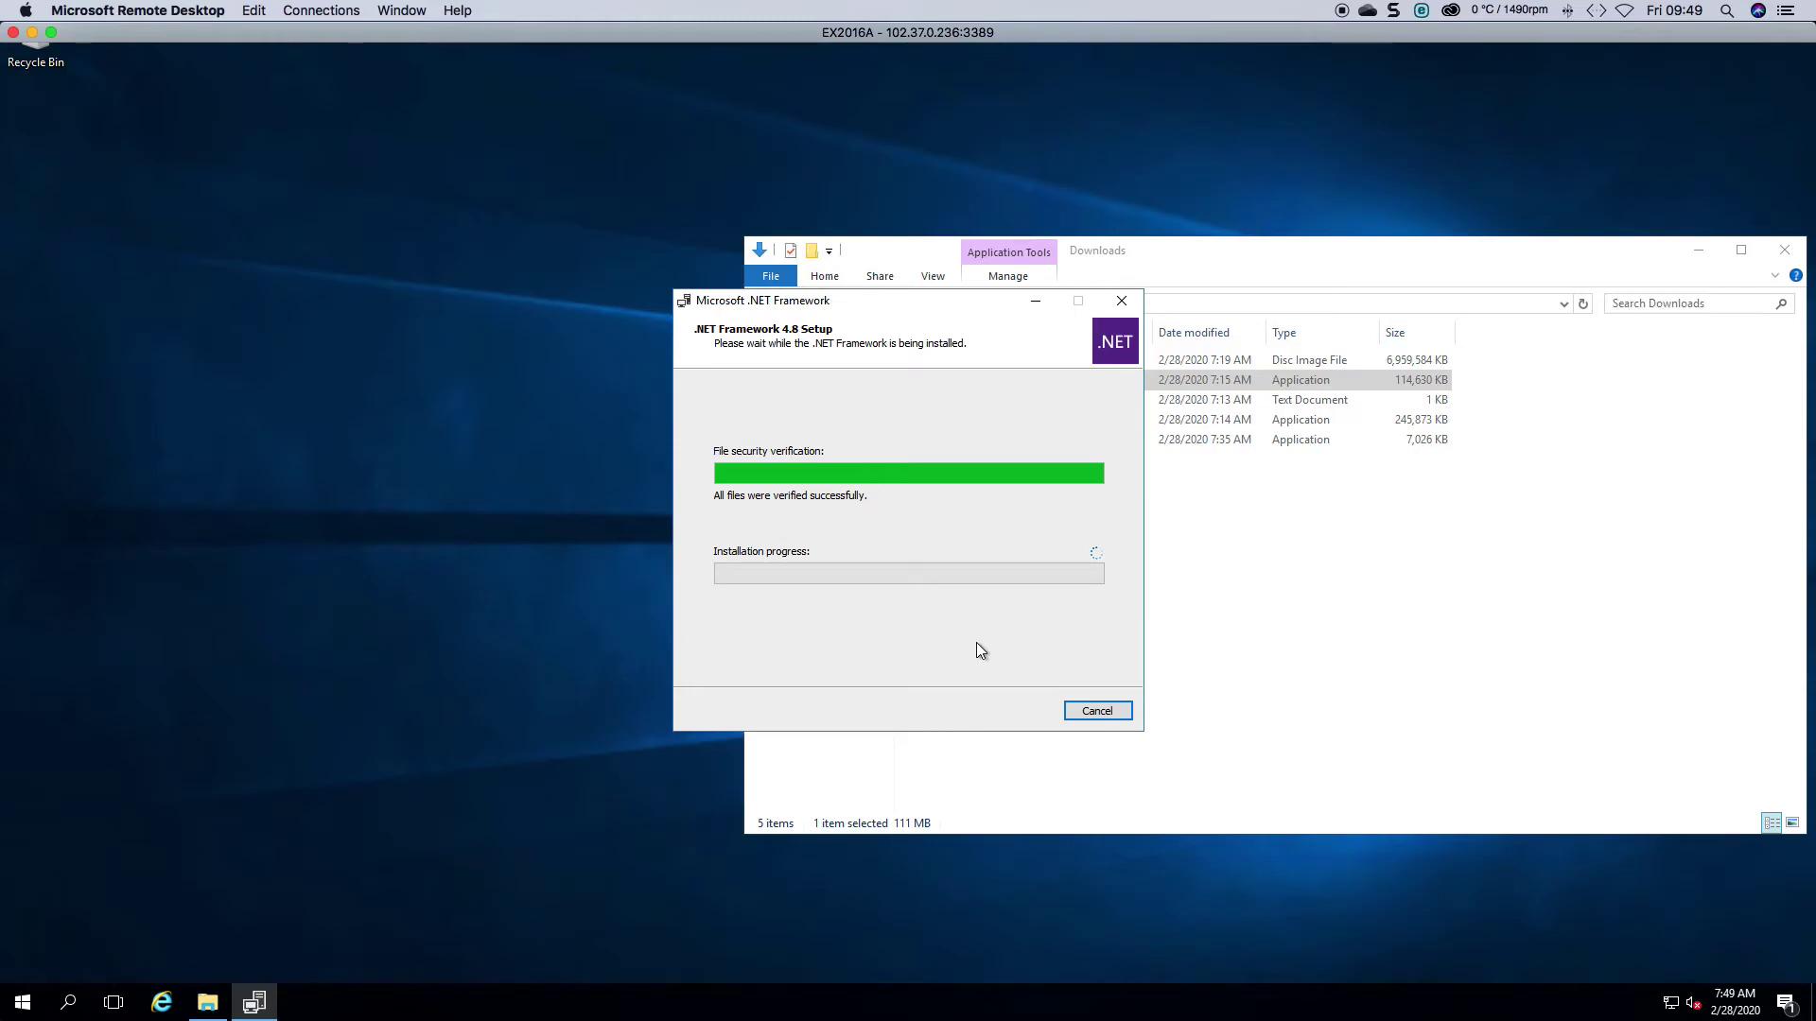
# Step: Close the Downloads window and place the .NET Framework setup window near the middle of the desktop
pyautogui.moveTo(992, 303); pyautogui.dragTo(536, 247)
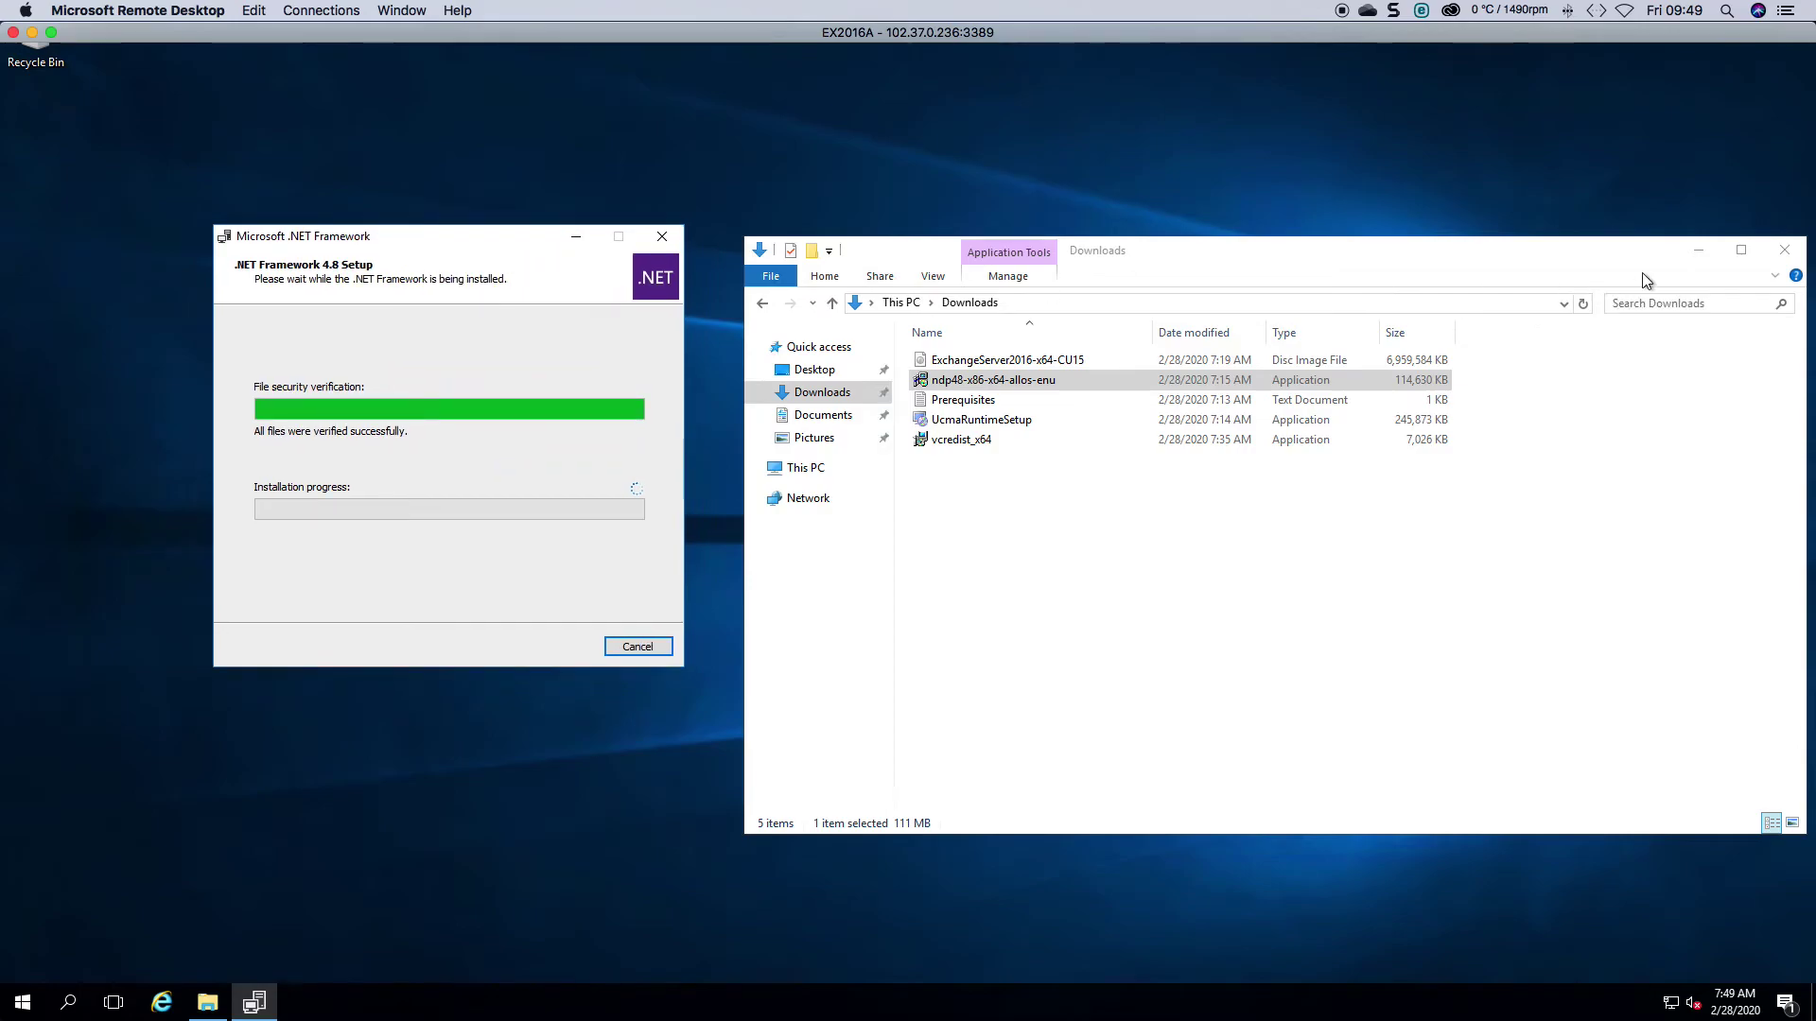
pyautogui.click(1784, 250)
pyautogui.moveTo(512, 239); pyautogui.dragTo(927, 247)
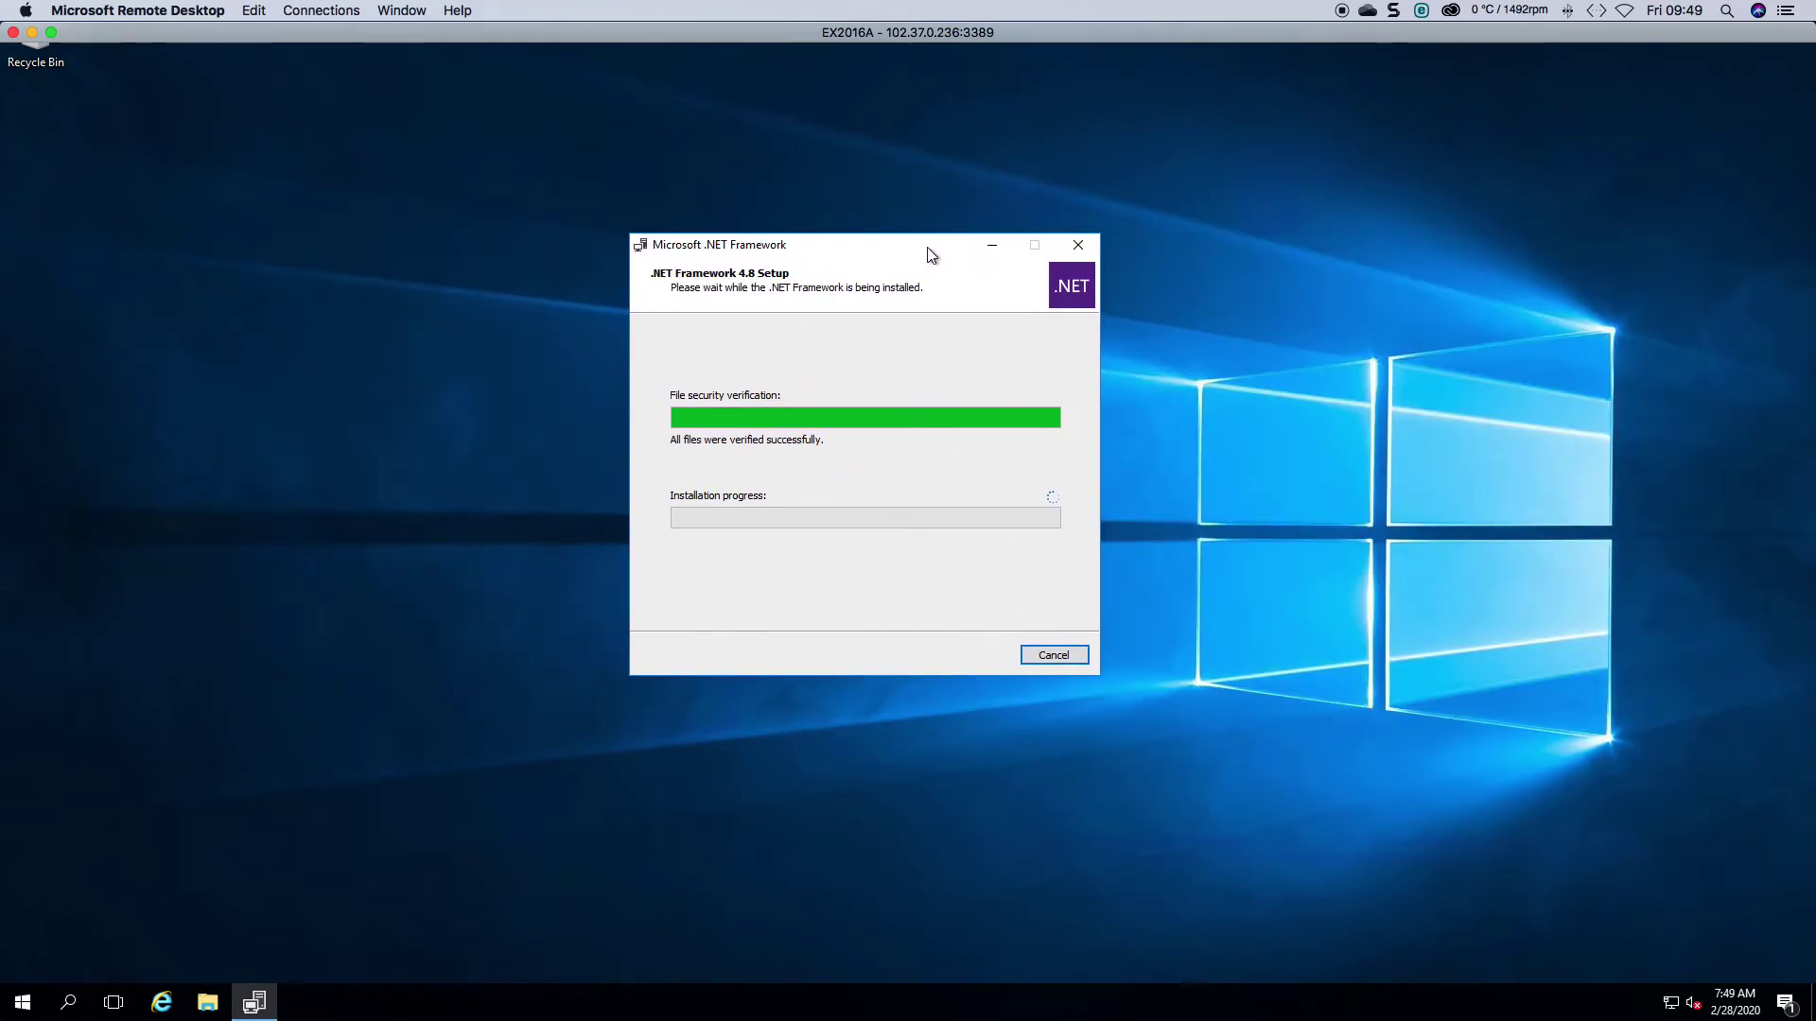